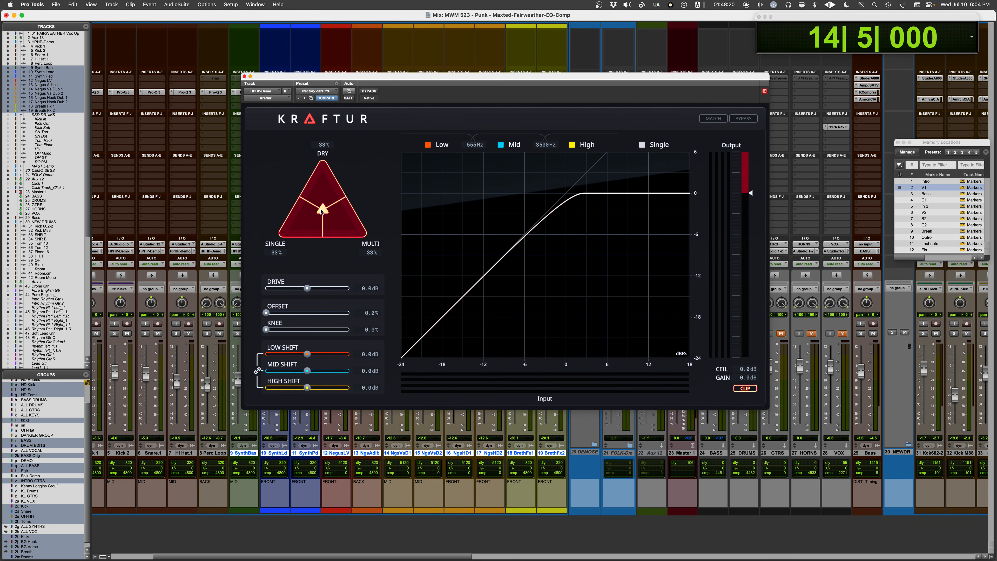
# Step: Blend fully to the single-band signal, then reset the dry, single and multi mix to equal 33% shares
pyautogui.moveTo(321, 211); pyautogui.dragTo(281, 237)
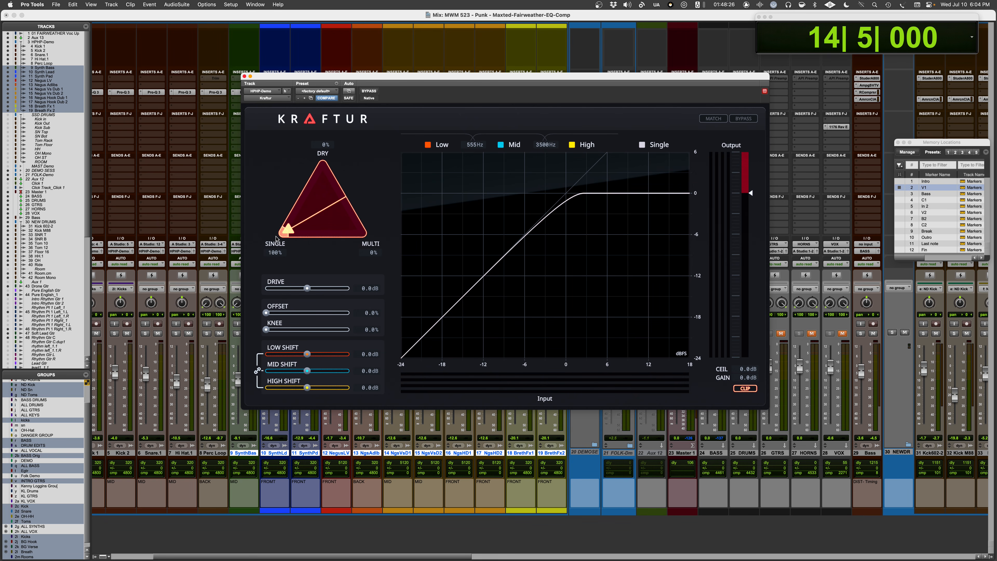
pyautogui.moveTo(281, 237); pyautogui.dragTo(323, 208)
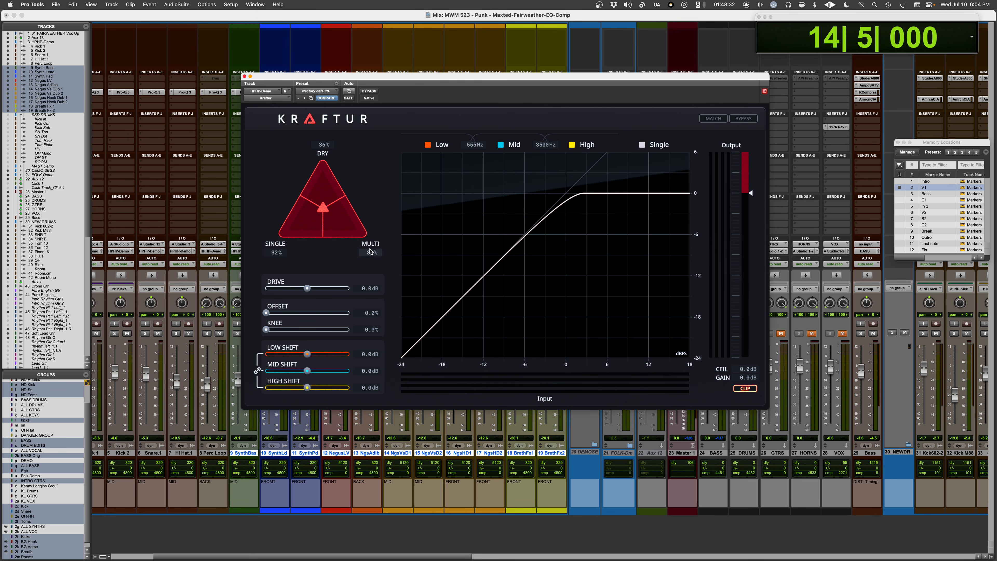
pyautogui.doubleClick(325, 211)
# Step: Try the linked low, mid and high shifts at 10.4 dB, then reset them to 0 dB and unlink the bands
pyautogui.click(429, 148)
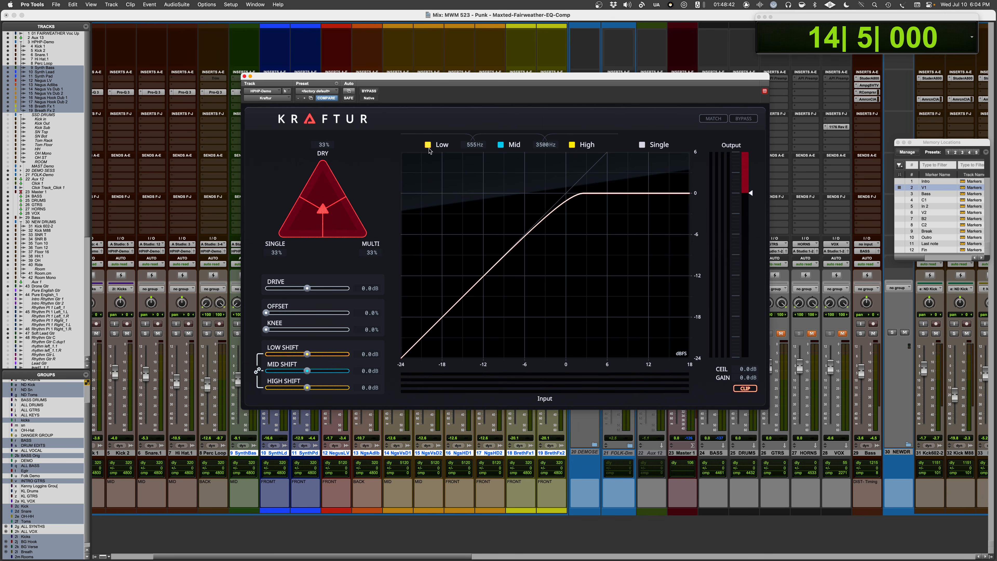
pyautogui.click(501, 145)
pyautogui.click(571, 145)
pyautogui.moveTo(307, 354); pyautogui.dragTo(332, 362)
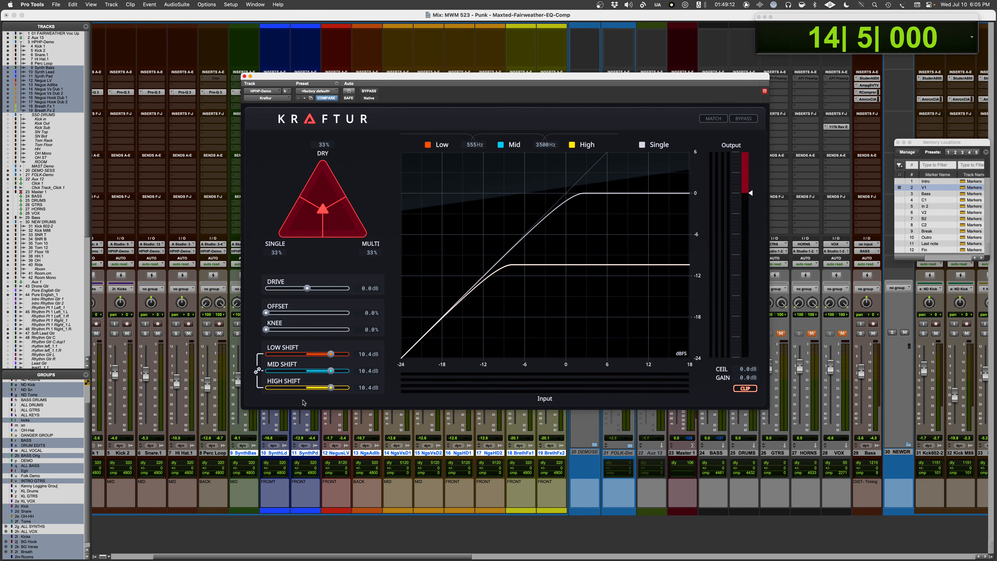
pyautogui.keyDown('alt'); pyautogui.click(326, 372); pyautogui.keyUp('alt')
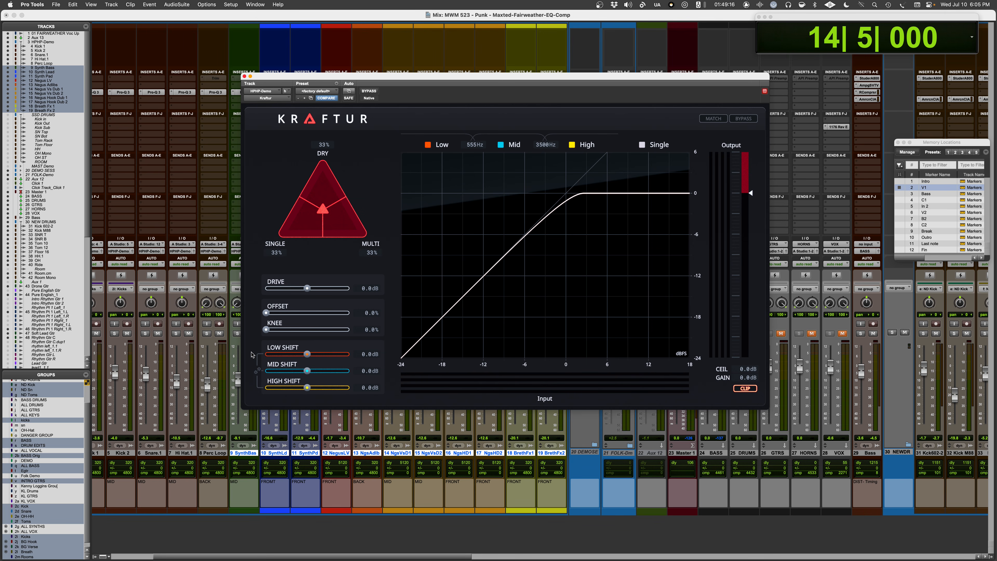
# Step: Try separate shifts of 7.8 dB low, 5.4 dB mid and 3.8 dB high, then reset all three to 0 dB
pyautogui.moveTo(307, 354); pyautogui.dragTo(315, 391)
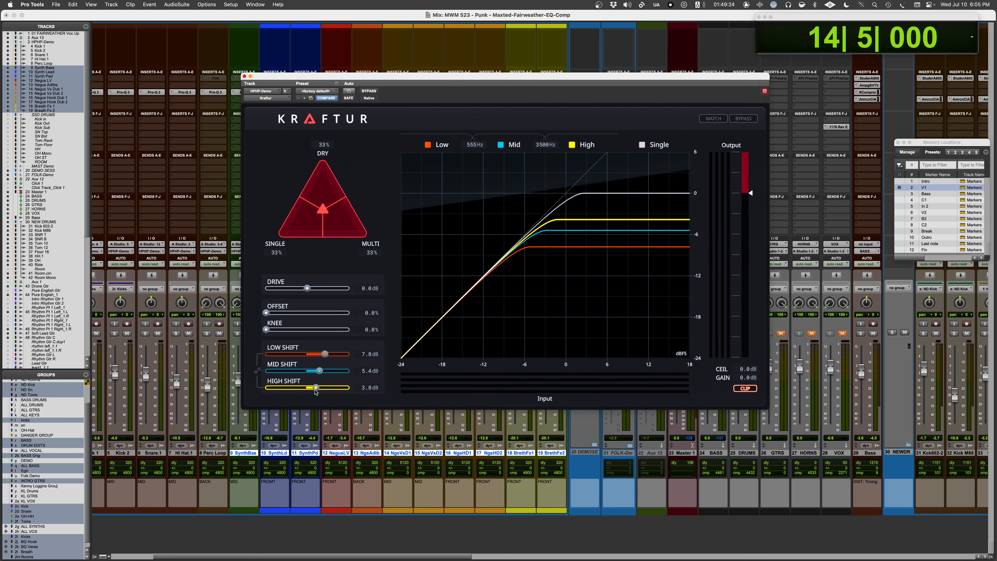
pyautogui.keyDown('alt'); pyautogui.click(316, 387); pyautogui.keyUp('alt')
pyautogui.keyDown('alt'); pyautogui.click(319, 371); pyautogui.keyUp('alt')
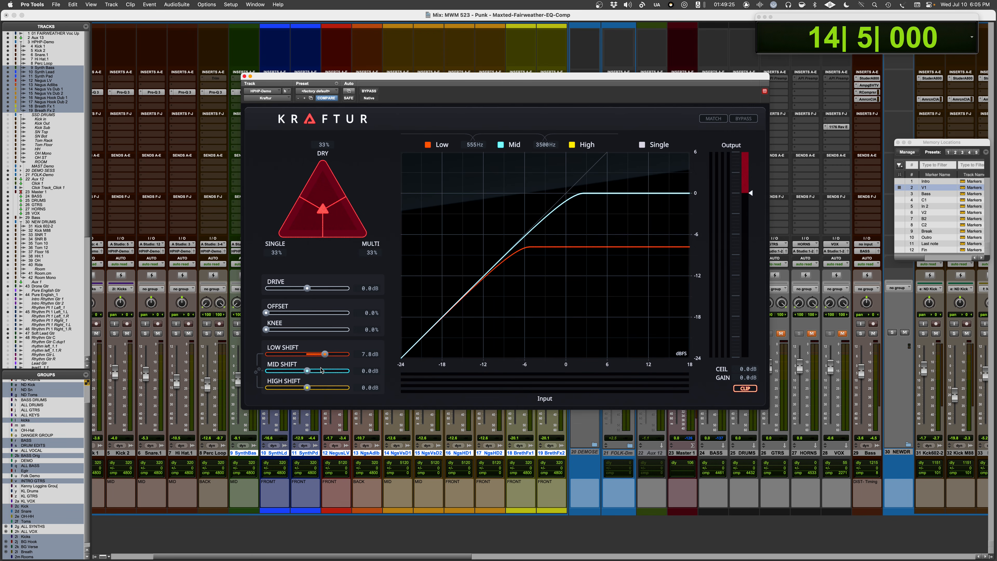
pyautogui.keyDown('alt'); pyautogui.click(325, 354); pyautogui.keyUp('alt')
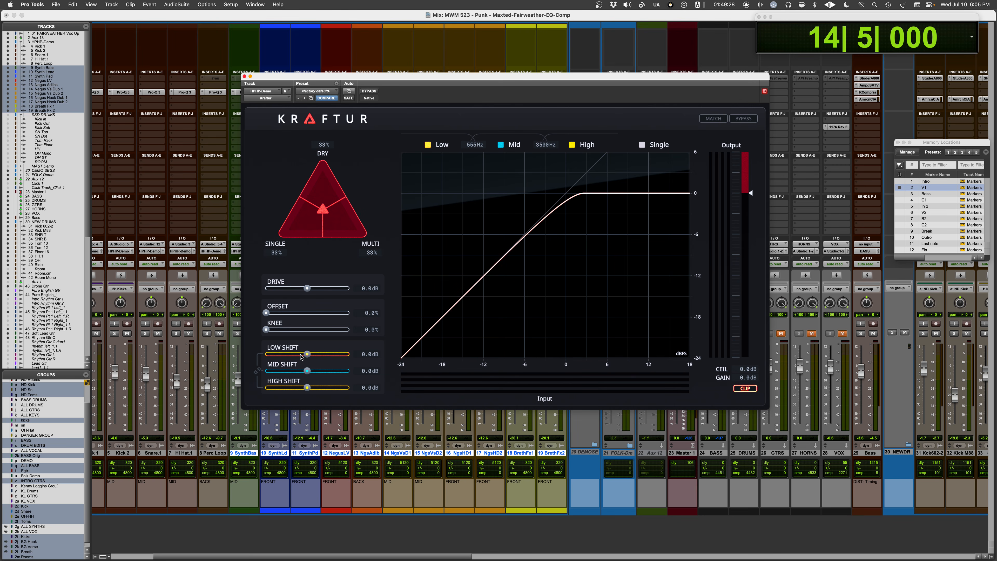
# Step: Turn on level matching and toggle the plug-in's bypass on and off
pyautogui.click(709, 119)
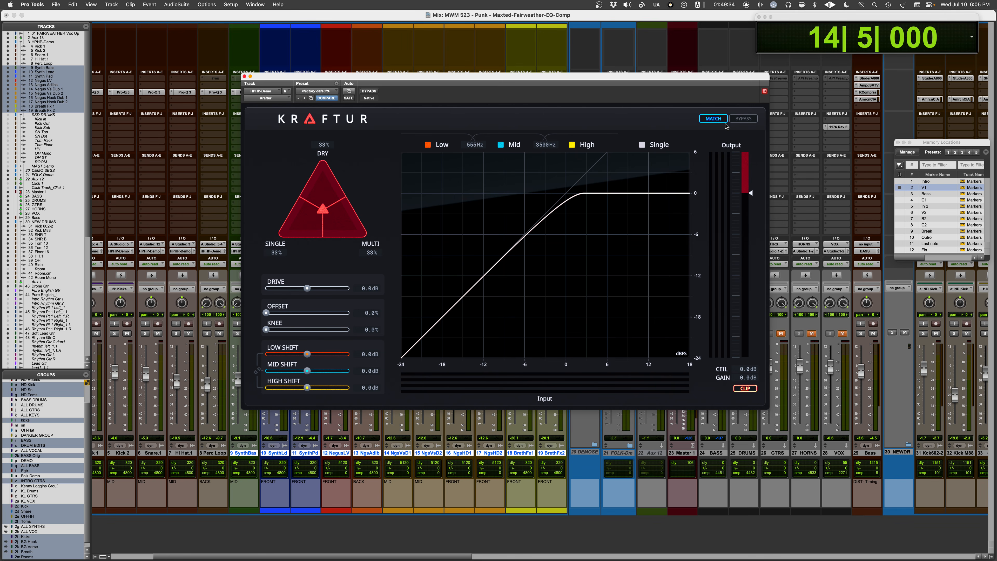
pyautogui.click(755, 120)
pyautogui.click(754, 120)
pyautogui.click(745, 388)
# Step: Try the output ceiling and gain at -7.2 dB, reset them, and set both to -7.0 dB
pyautogui.moveTo(750, 192); pyautogui.dragTo(750, 244)
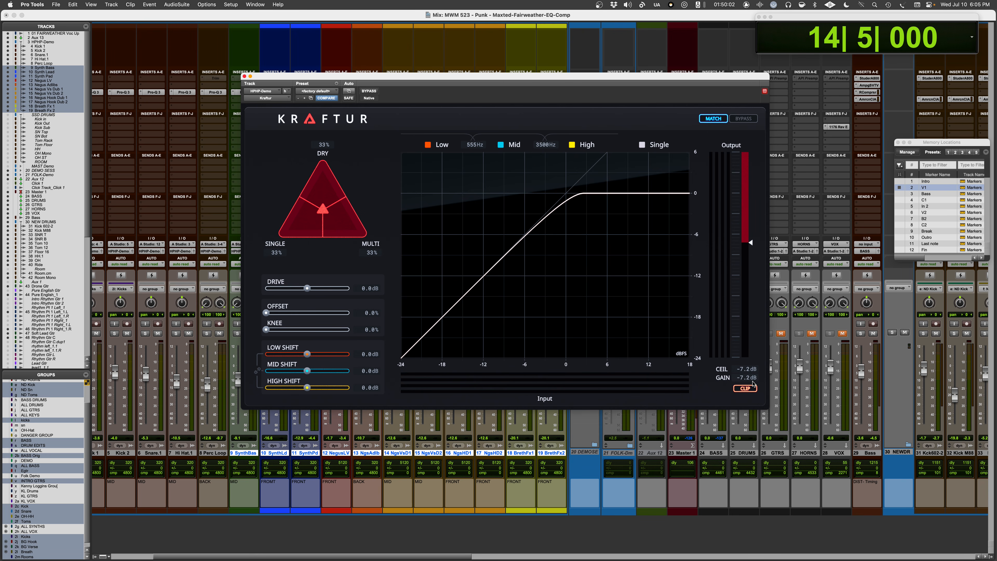
pyautogui.keyDown('alt'); pyautogui.click(750, 242); pyautogui.keyUp('alt')
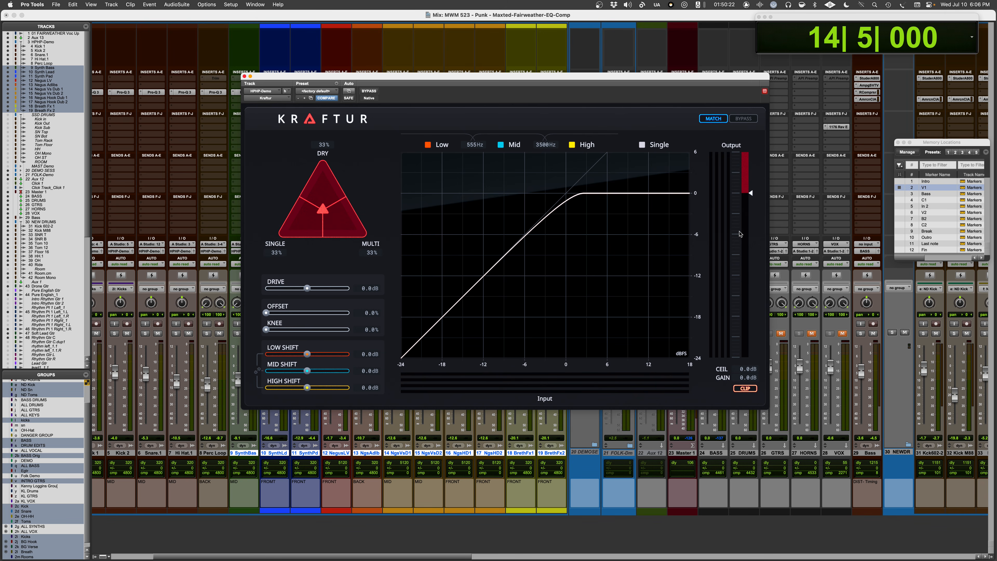
pyautogui.moveTo(750, 193); pyautogui.dragTo(746, 245)
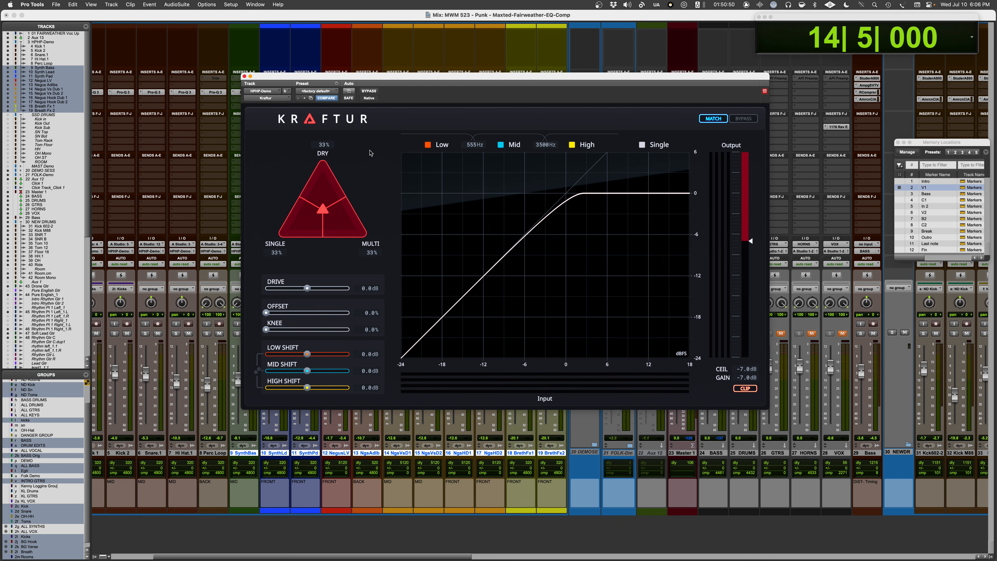
# Step: Play the session and compare the processed signal with the bypassed signal
pyautogui.click(369, 91)
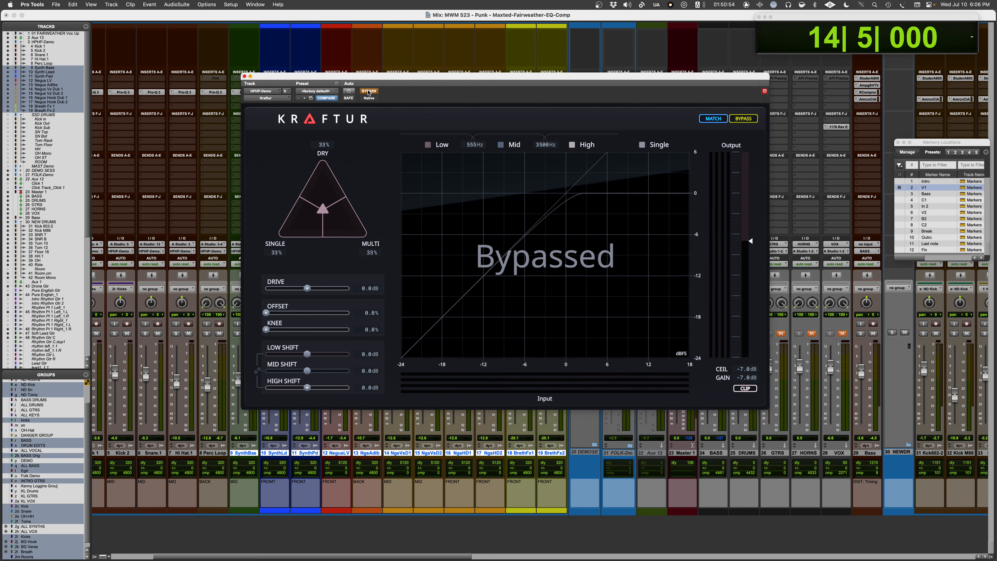
pyautogui.click(369, 92)
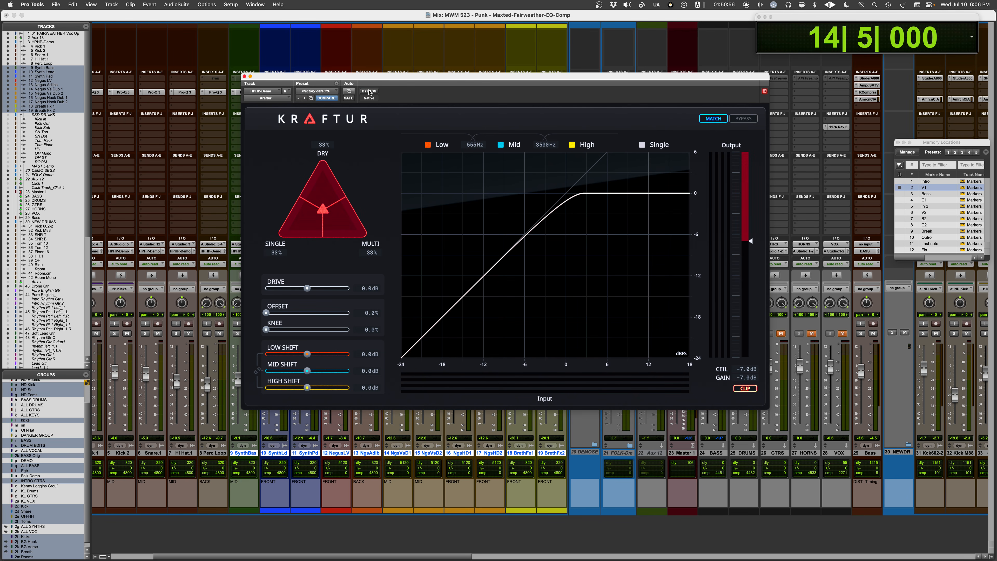
pyautogui.press('space')
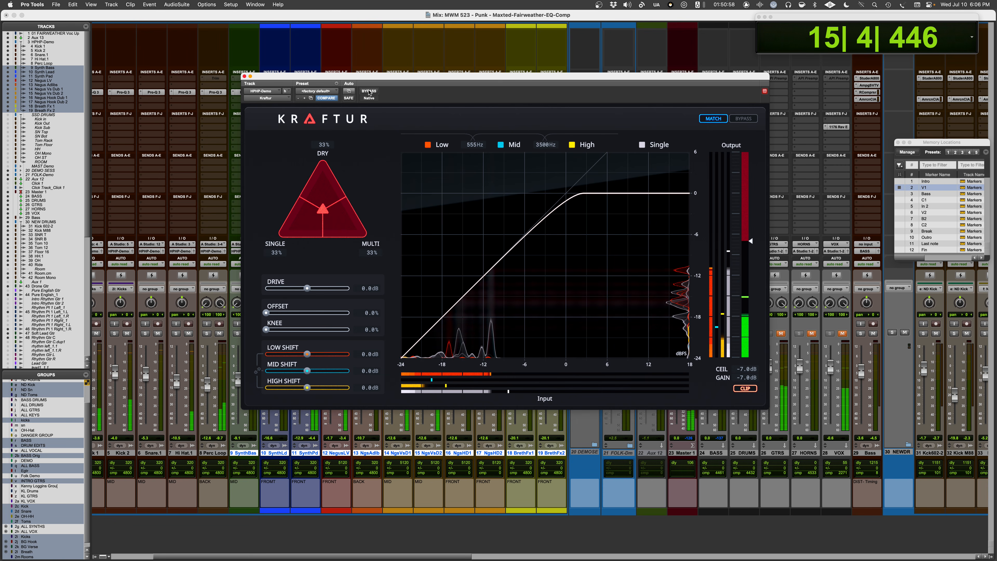
pyautogui.click(369, 91)
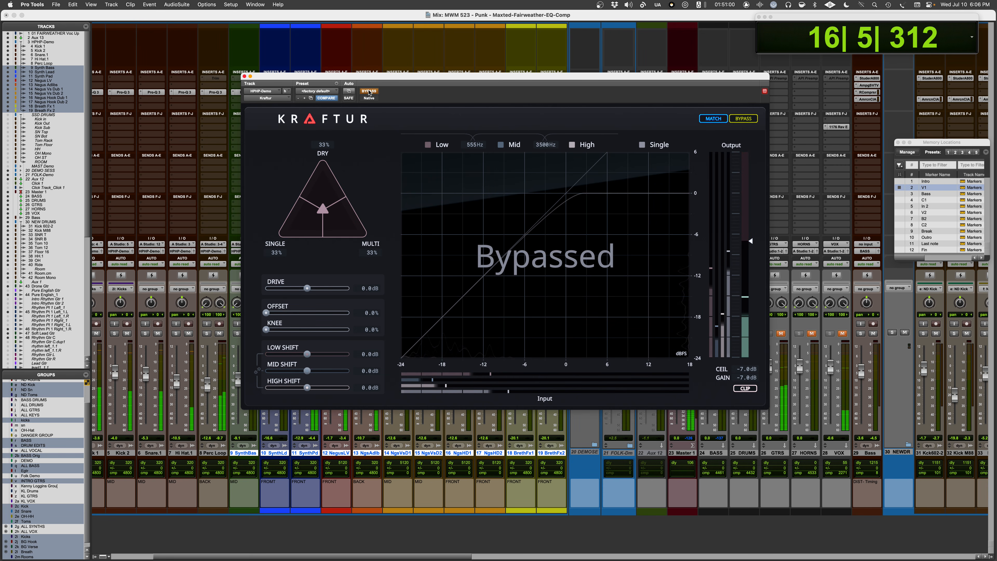
pyautogui.click(369, 91)
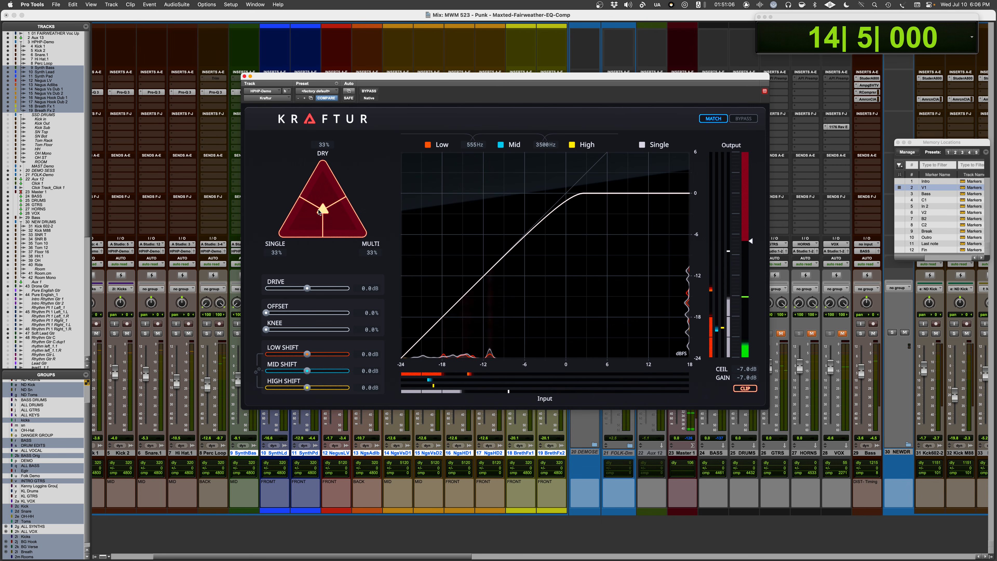
# Step: Blend to 100% single-band and raise the drive to 16.6 dB during playback
pyautogui.moveTo(324, 210); pyautogui.dragTo(287, 231)
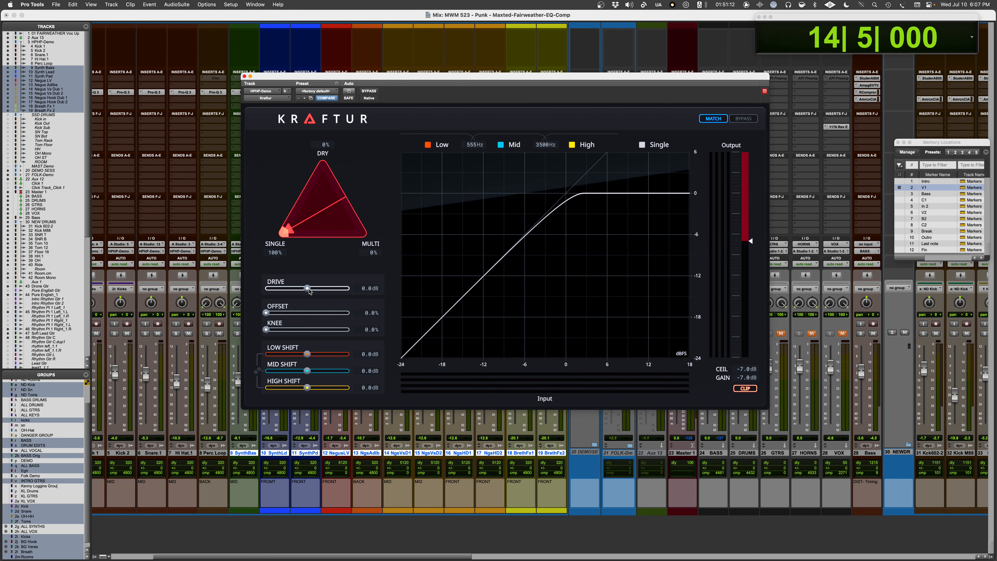
pyautogui.press('space')
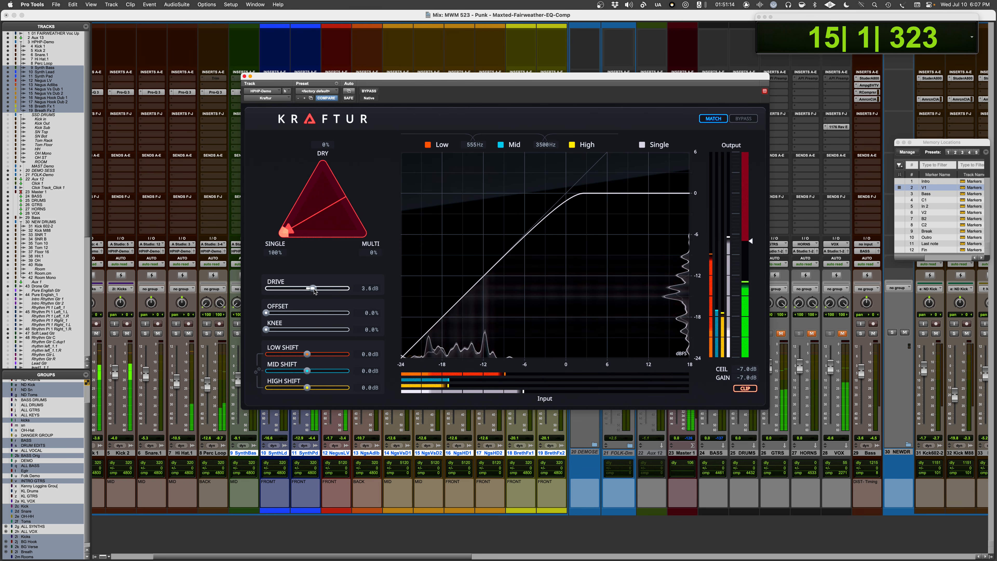
pyautogui.moveTo(308, 289); pyautogui.dragTo(336, 294)
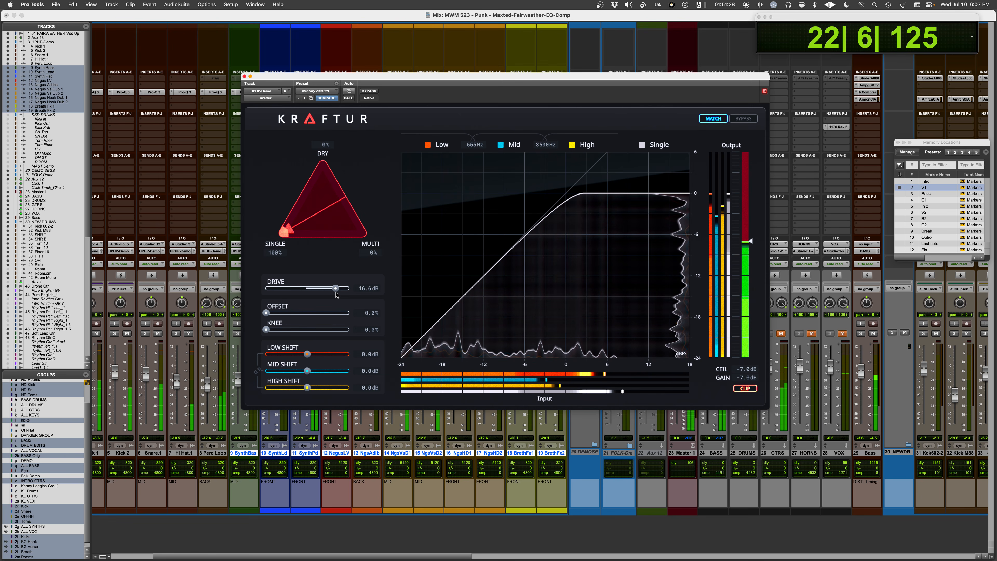
pyautogui.press('space')
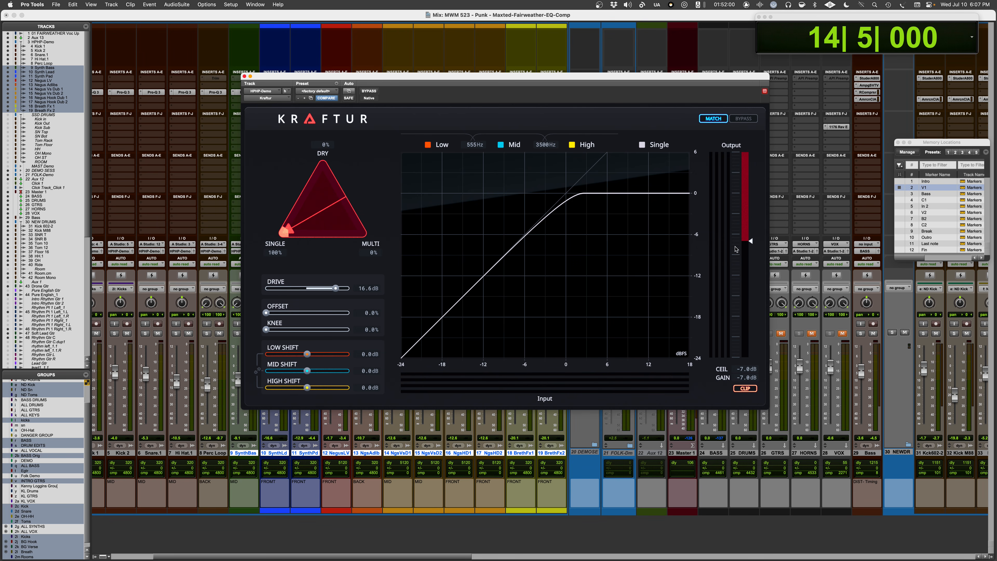
# Step: Move the blend from single-band to 100% multiband
pyautogui.moveTo(287, 232); pyautogui.dragTo(358, 232)
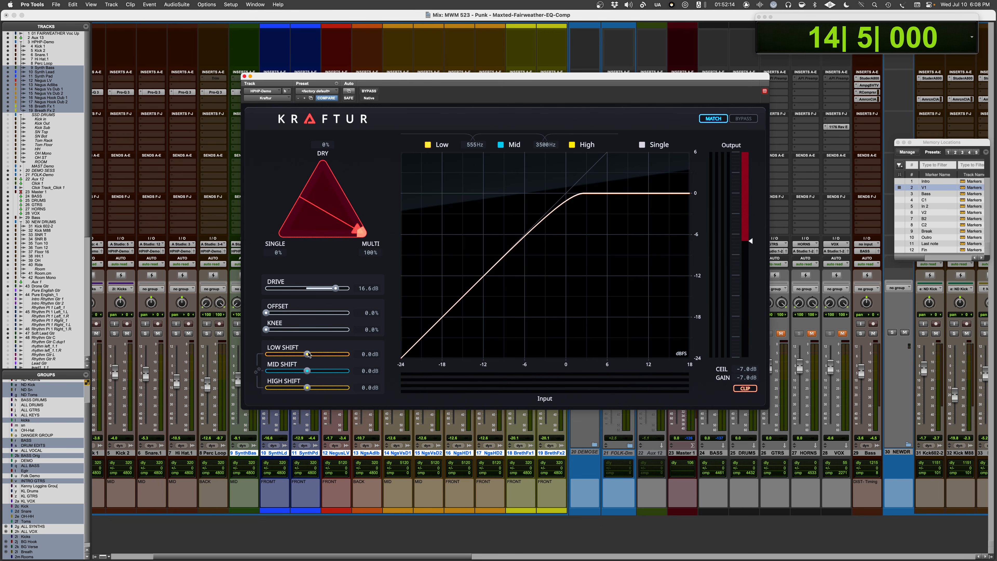
# Step: Try the low, mid and high shifts at -6.0 dB each, then reset all three to 0 dB
pyautogui.moveTo(307, 354); pyautogui.dragTo(233, 354)
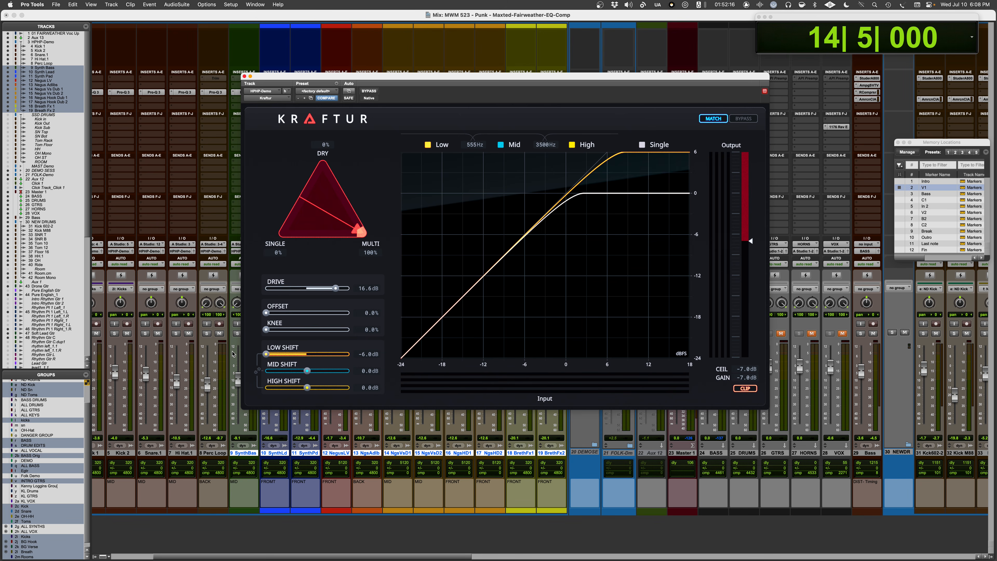
pyautogui.moveTo(308, 371); pyautogui.dragTo(187, 382)
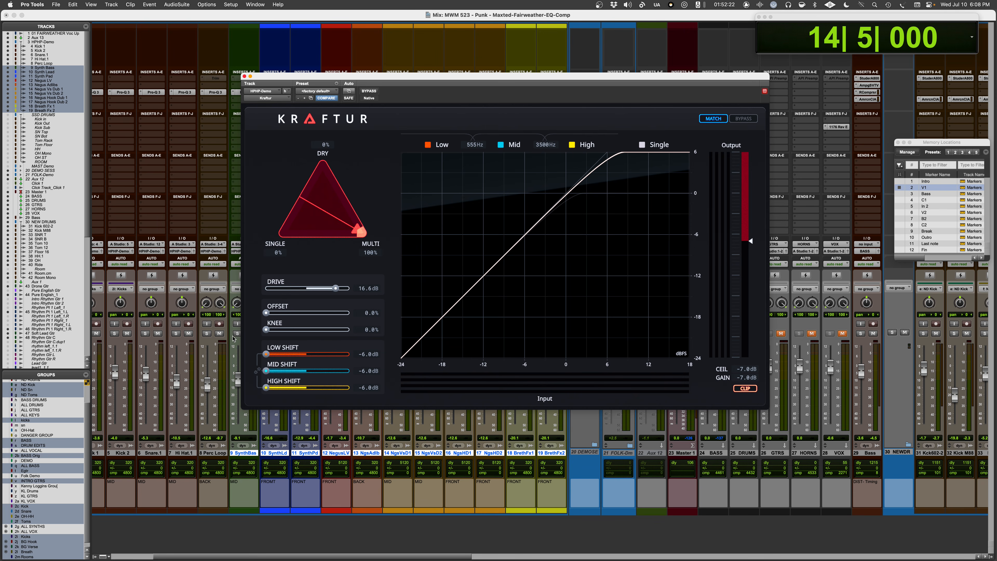
pyautogui.keyDown('alt'); pyautogui.click(266, 354); pyautogui.keyUp('alt')
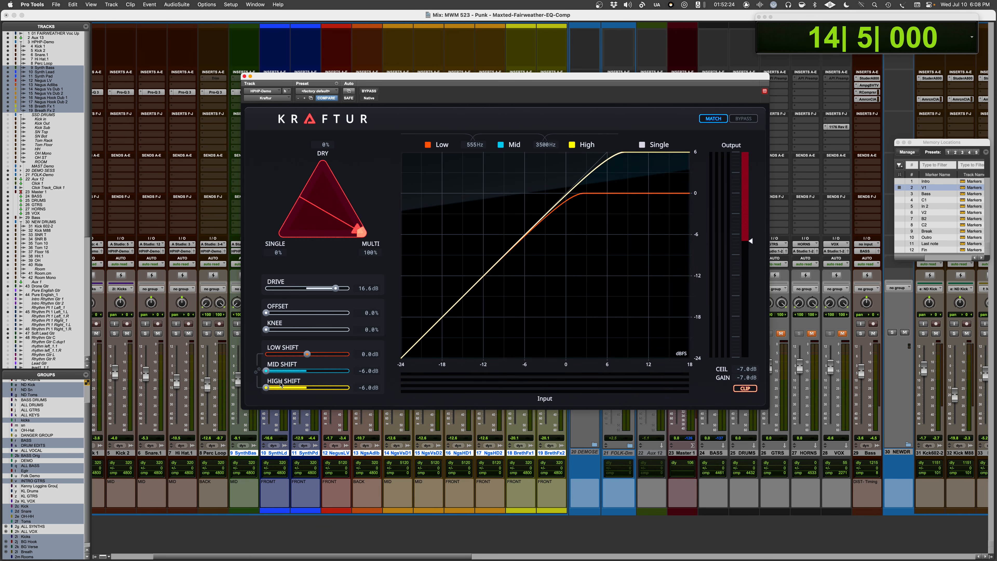
pyautogui.keyDown('alt'); pyautogui.click(266, 371); pyautogui.keyUp('alt')
pyautogui.keyDown('alt'); pyautogui.click(266, 388); pyautogui.keyUp('alt')
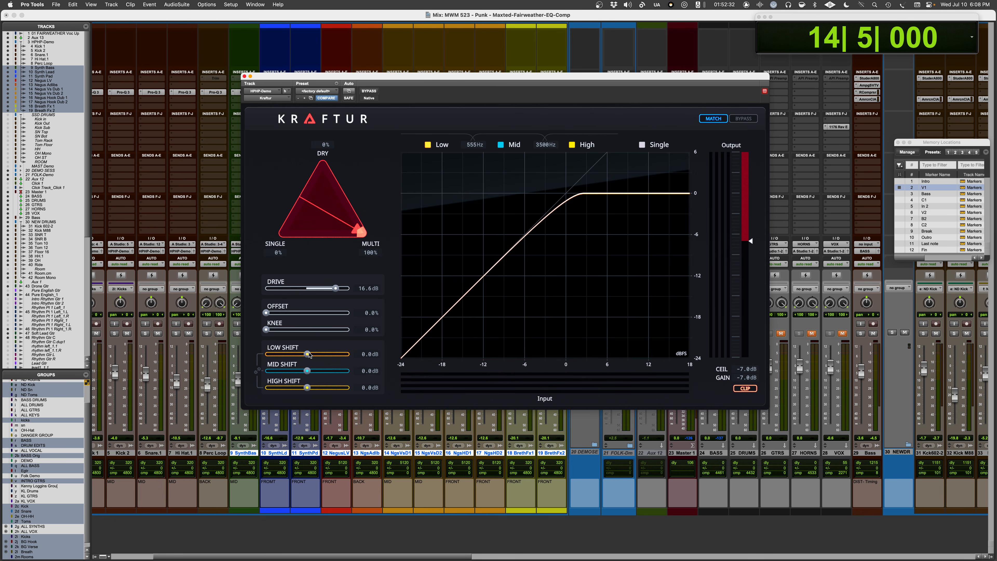
# Step: Set the low shift to 8.2 dB and the mid shift to 5.5 dB during playback
pyautogui.press('space')
pyautogui.moveTo(307, 354); pyautogui.dragTo(319, 371)
pyautogui.click(307, 371)
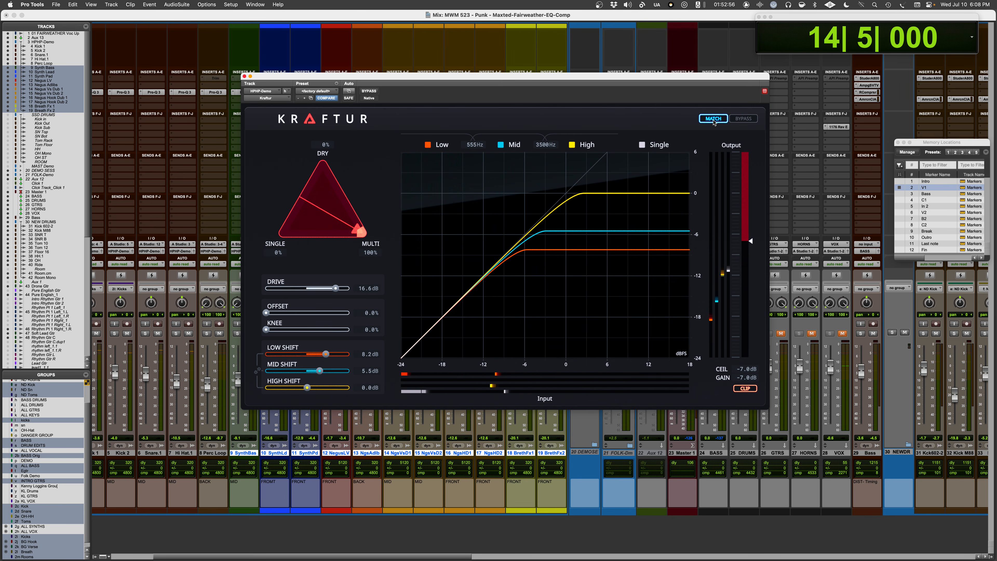
# Step: Solo the mid band and switch the solo to the low band, then lower the output ceiling to -17.5 dB during playback
pyautogui.click(501, 144)
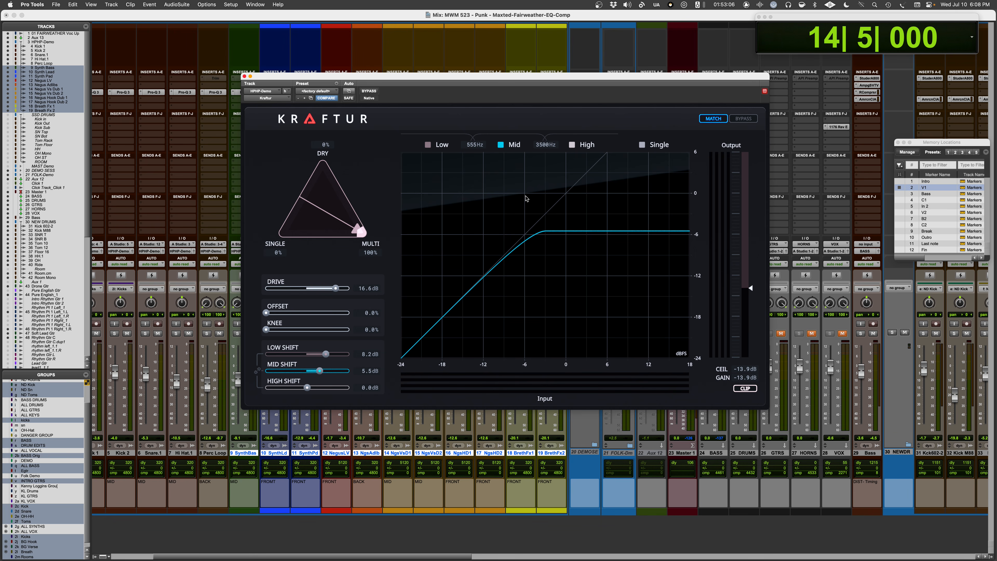
pyautogui.click(430, 145)
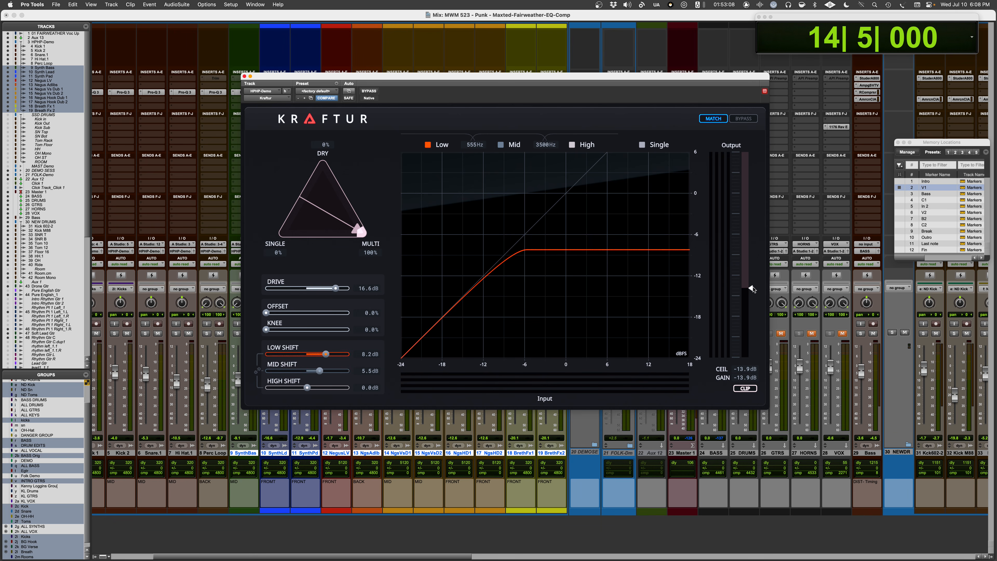
pyautogui.press('space')
pyautogui.moveTo(751, 295); pyautogui.dragTo(751, 313)
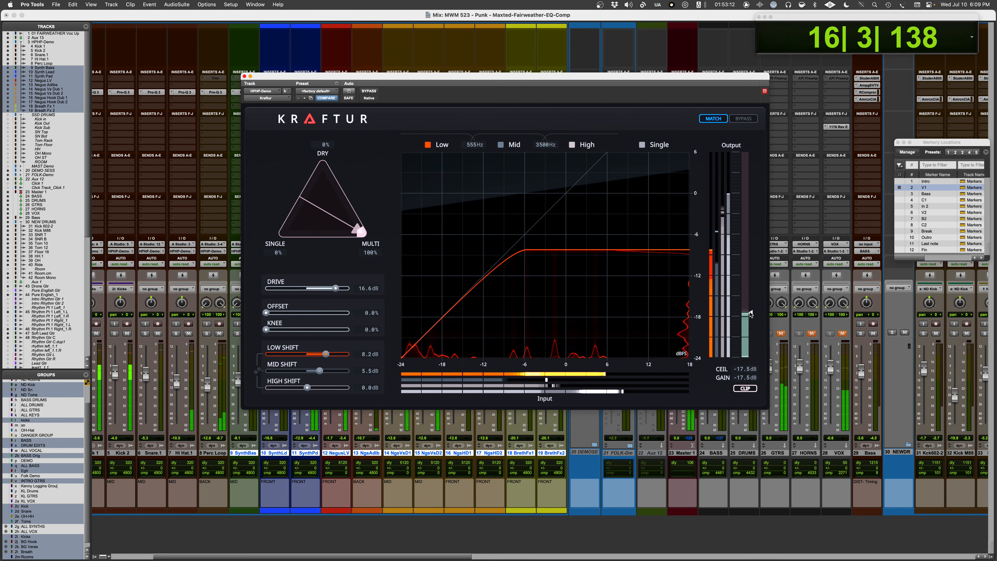
pyautogui.press('space')
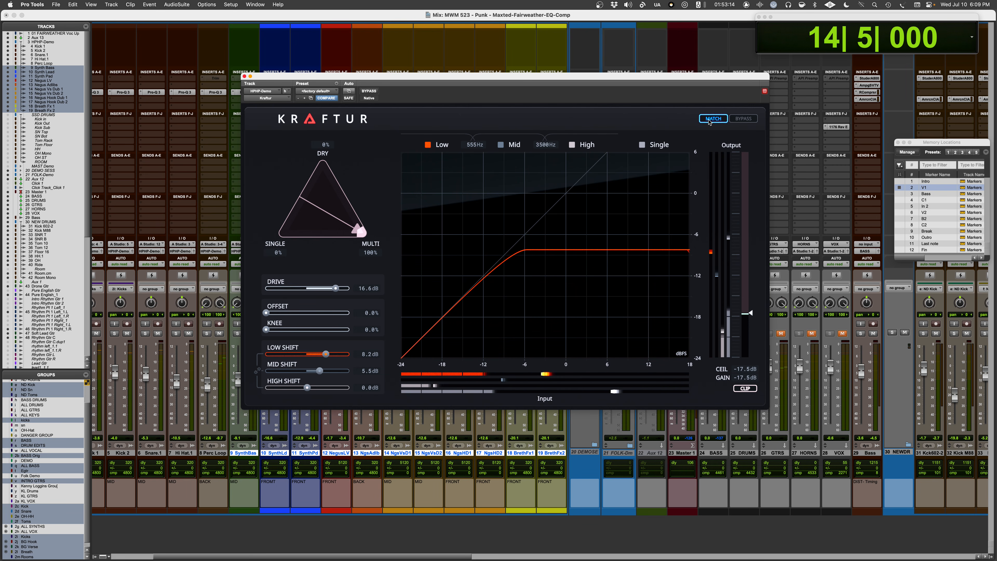
# Step: Turn off level matching and lower the output ceiling to about -19.7 dB during playback of the soloed low band
pyautogui.press('space')
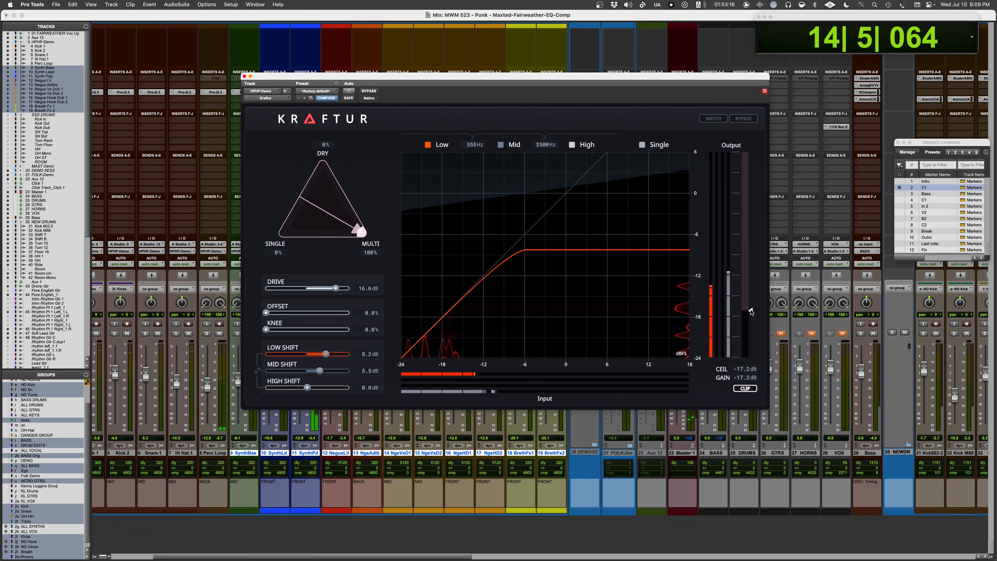
pyautogui.moveTo(751, 311); pyautogui.dragTo(748, 327)
pyautogui.press('space')
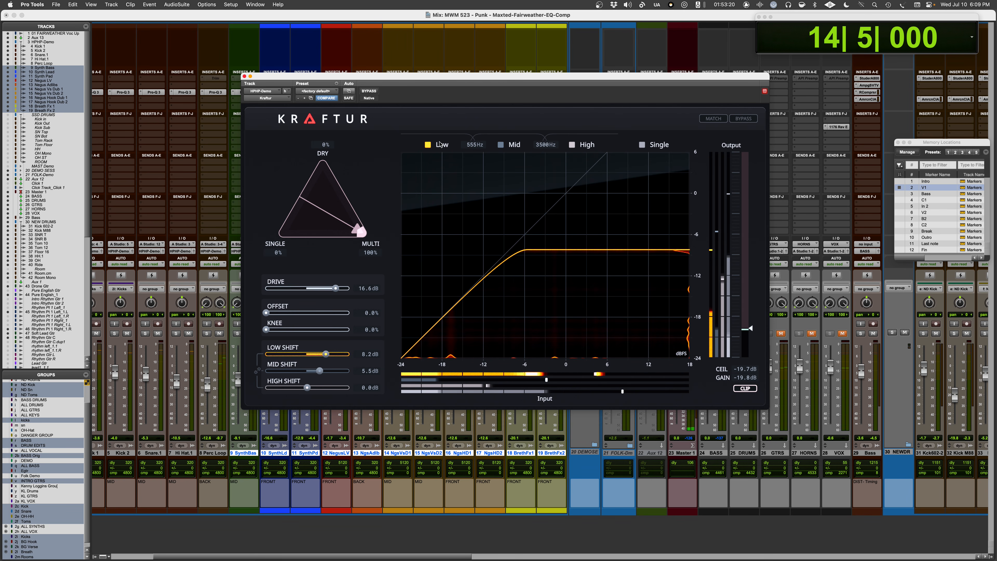
# Step: Reset the output ceiling and gain to 0 dB, then lower both to -7.0 dB
pyautogui.keyDown('alt'); pyautogui.click(751, 330); pyautogui.keyUp('alt')
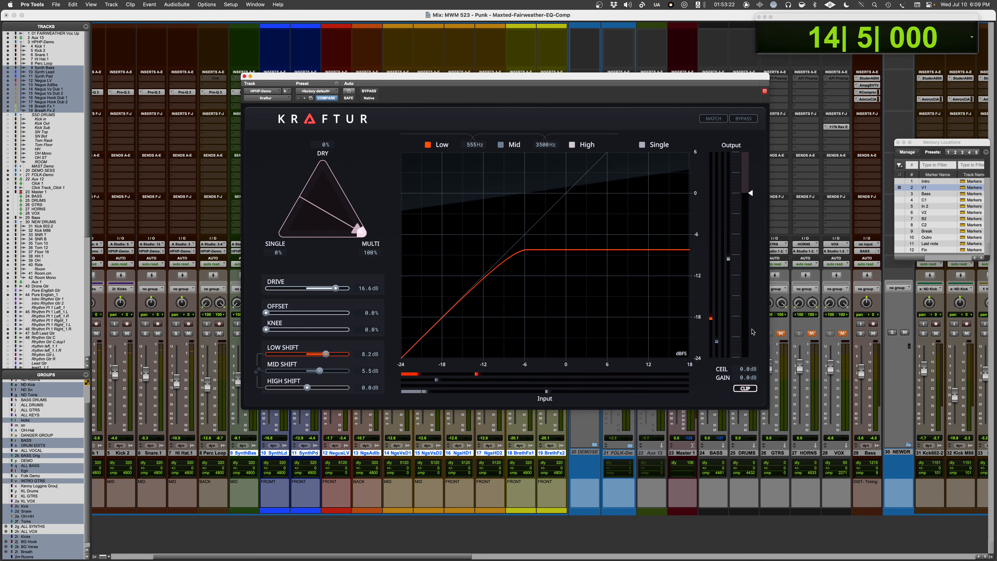
pyautogui.moveTo(753, 192); pyautogui.dragTo(751, 223)
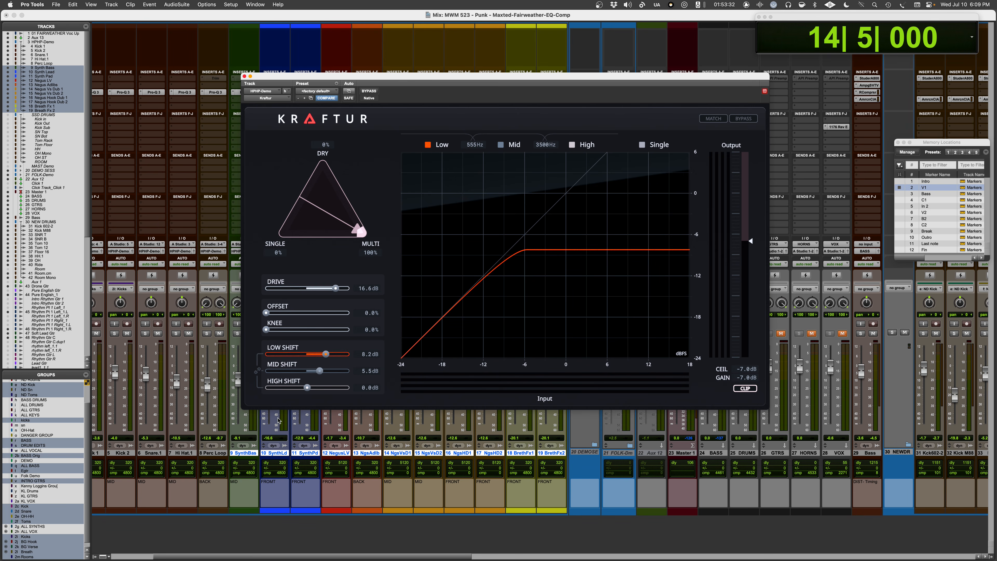
# Step: Clear the low band solo so the low, mid and high bands all play, and turn level matching back on
pyautogui.click(500, 144)
pyautogui.click(572, 145)
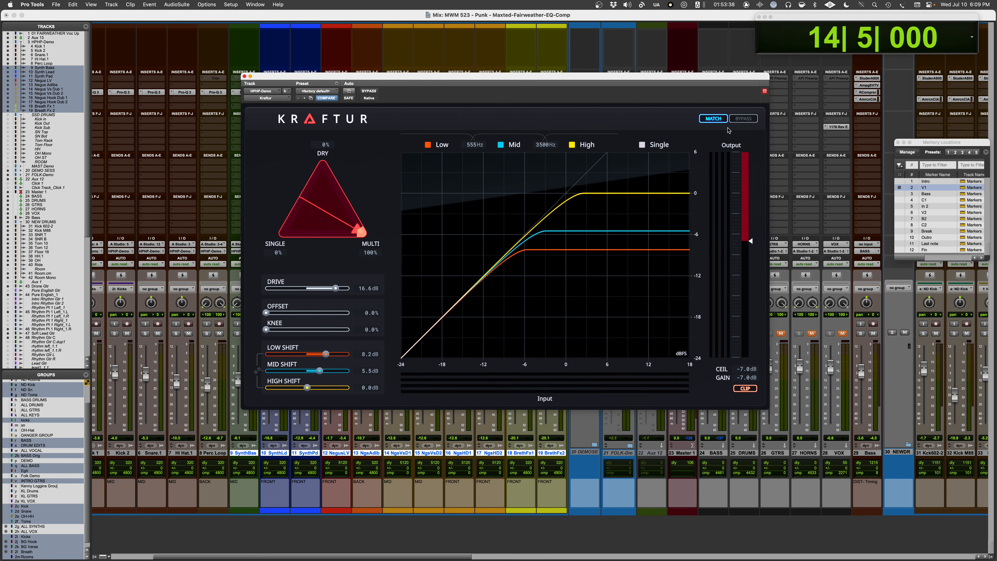
# Step: Set the low shift to -6.0 dB and the mid shift to 16.9 dB during playback
pyautogui.press('space')
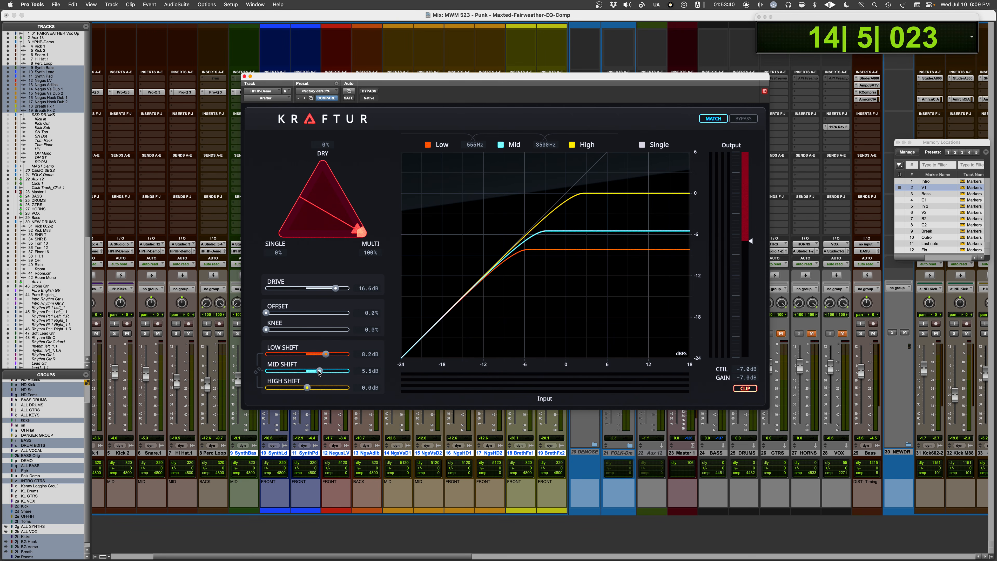
pyautogui.moveTo(319, 371); pyautogui.dragTo(266, 354)
pyautogui.moveTo(332, 371); pyautogui.dragTo(345, 371)
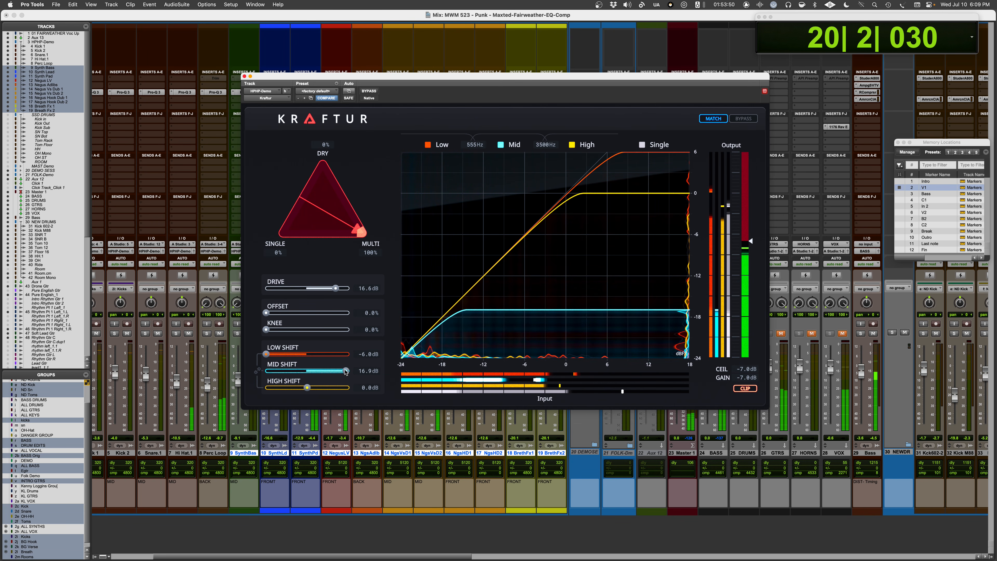
pyautogui.press('space')
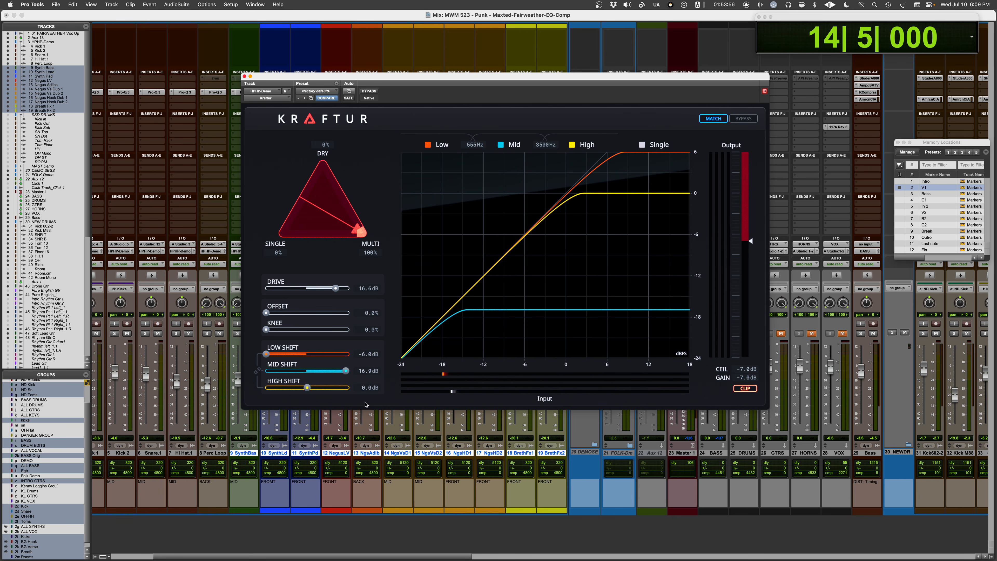
# Step: Set the mid shift to -6.0 dB and the high shift to 18.0 dB during playback
pyautogui.press('space')
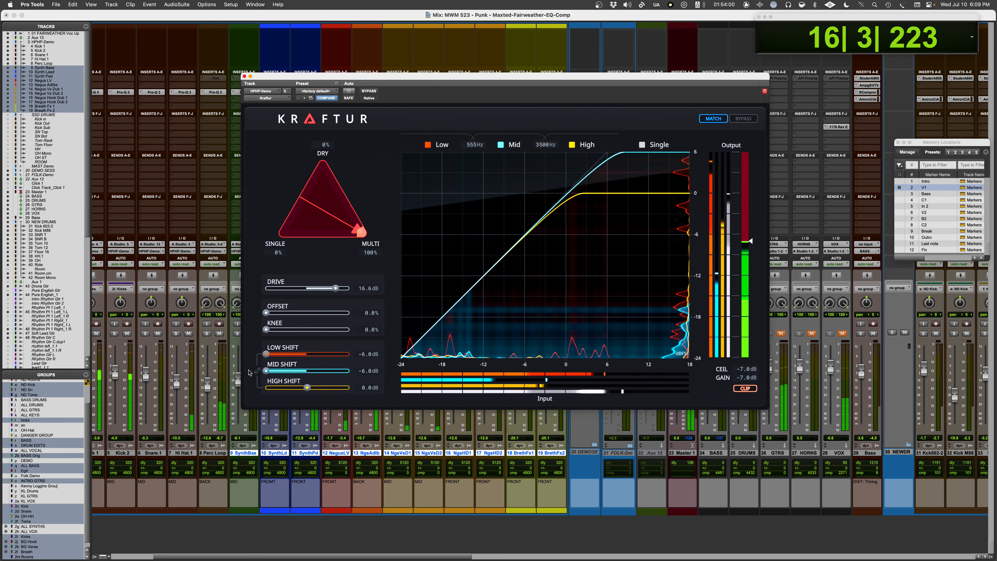
pyautogui.moveTo(308, 388); pyautogui.dragTo(361, 388)
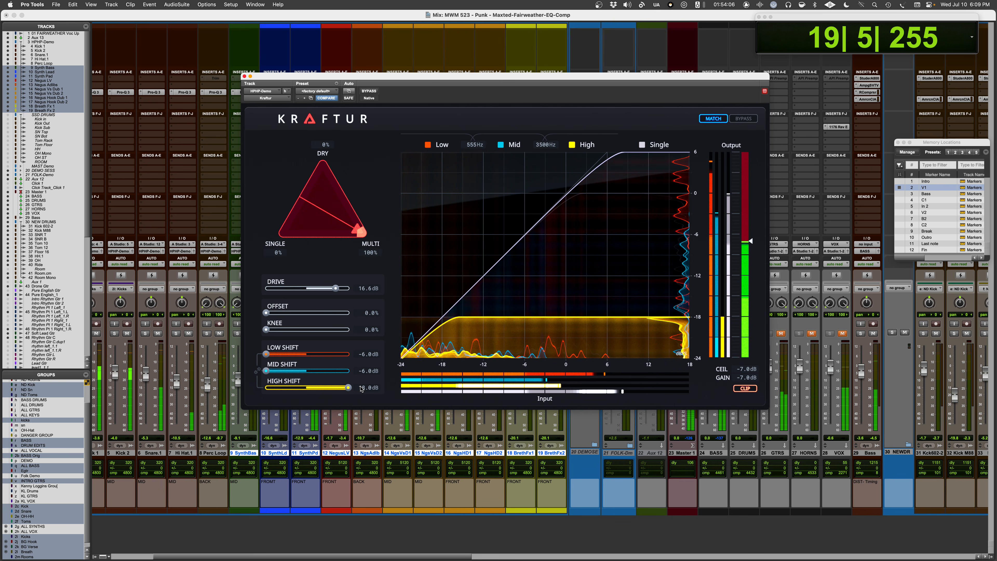
pyautogui.press('space')
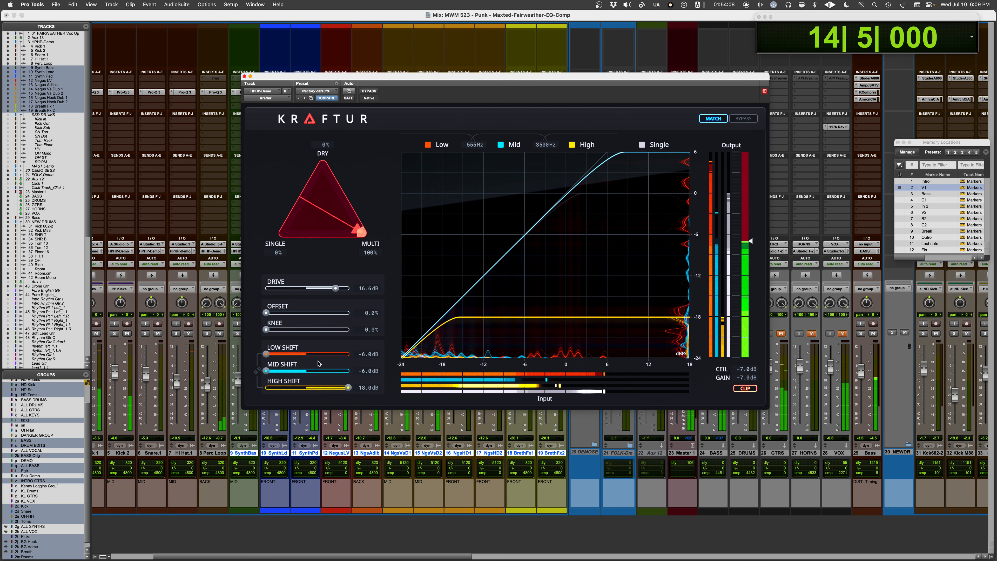
# Step: Raise the mid shift to 13.8 dB and the low shift to 12.1 dB during playback
pyautogui.click(269, 372)
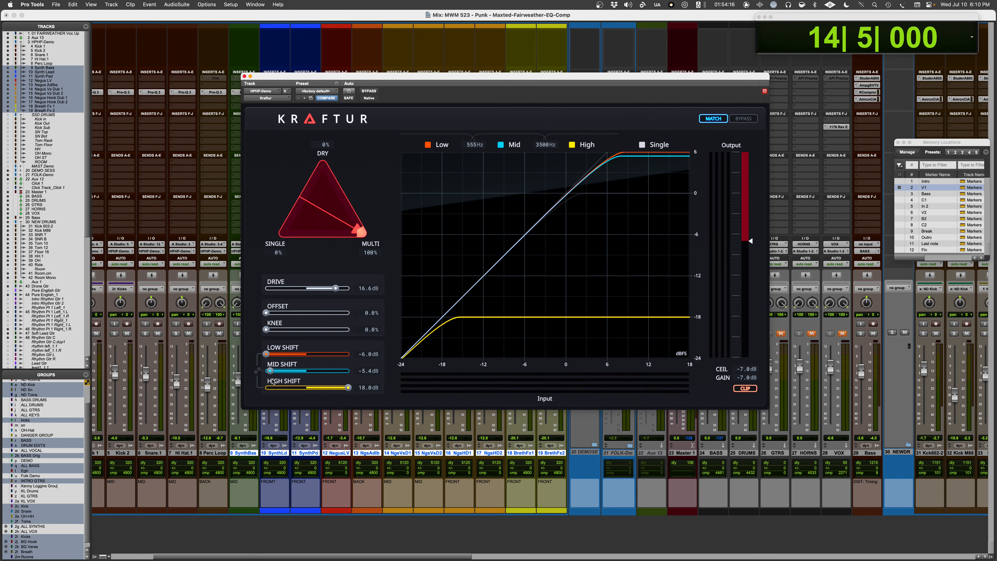
pyautogui.press('space')
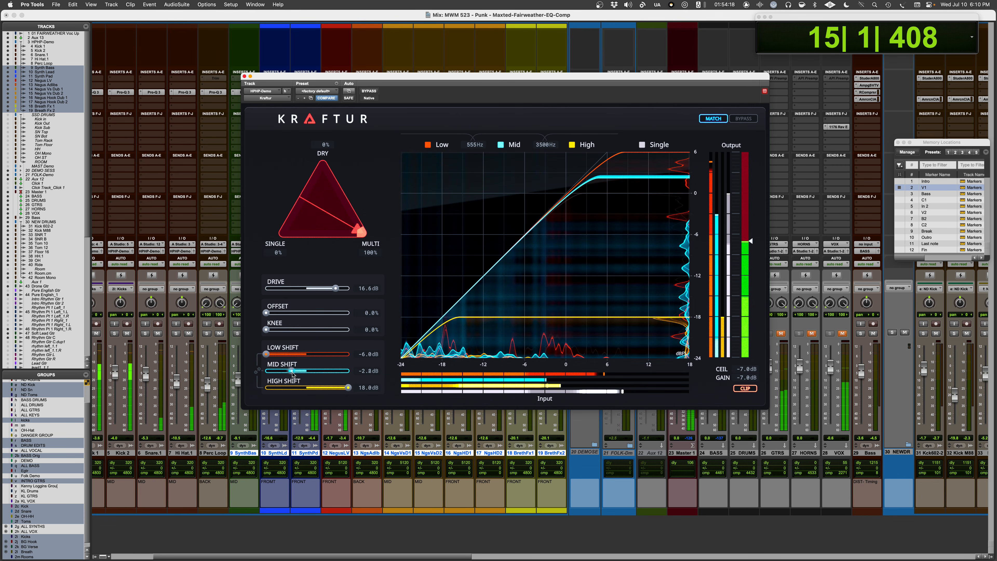
pyautogui.moveTo(274, 373); pyautogui.dragTo(339, 376)
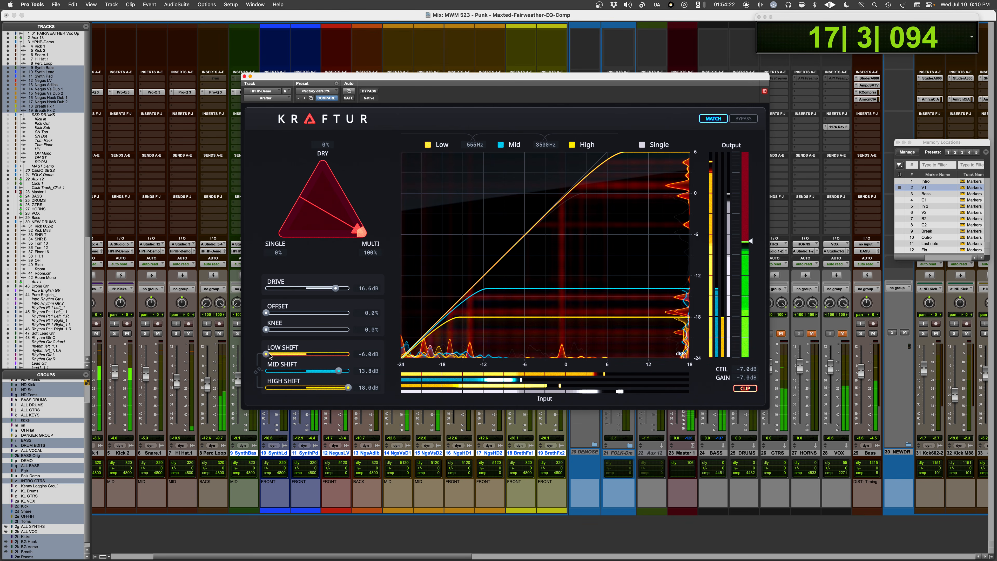
pyautogui.moveTo(266, 354); pyautogui.dragTo(334, 355)
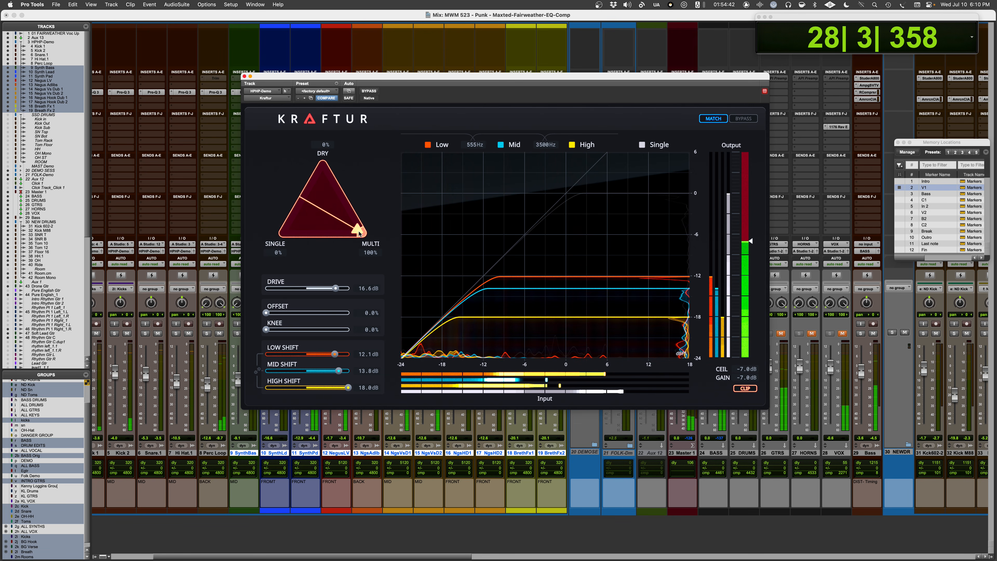
pyautogui.press('space')
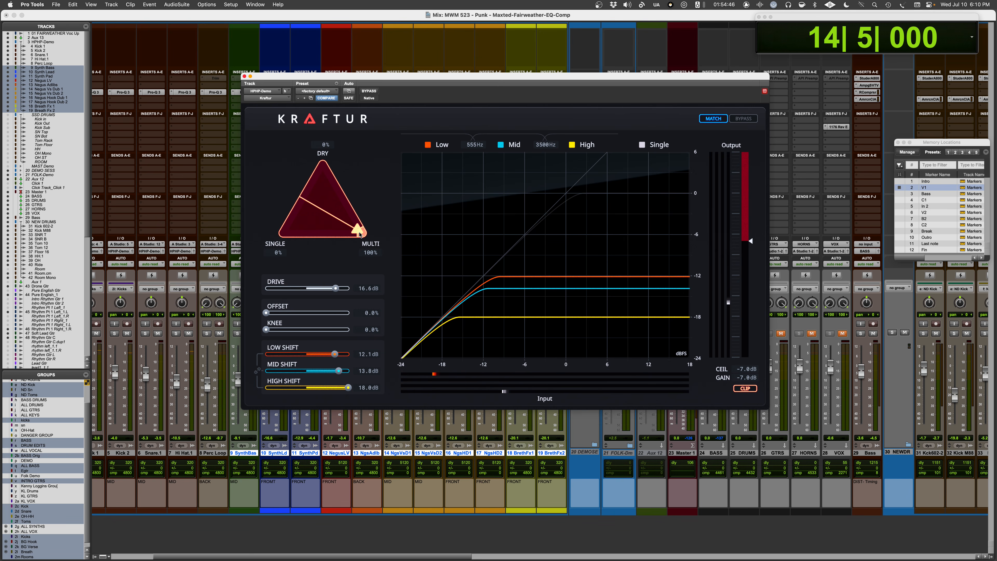
# Step: Start playback fully dry, blend to 15% dry, 26% single and 59% multi, and compare the result with the bypassed signal
pyautogui.moveTo(359, 234); pyautogui.dragTo(325, 153)
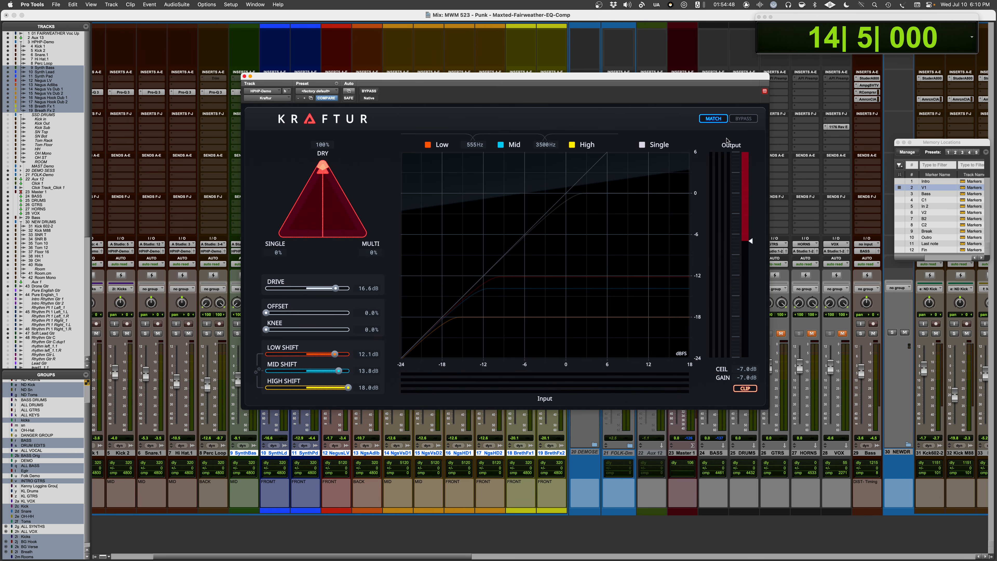
pyautogui.press('space')
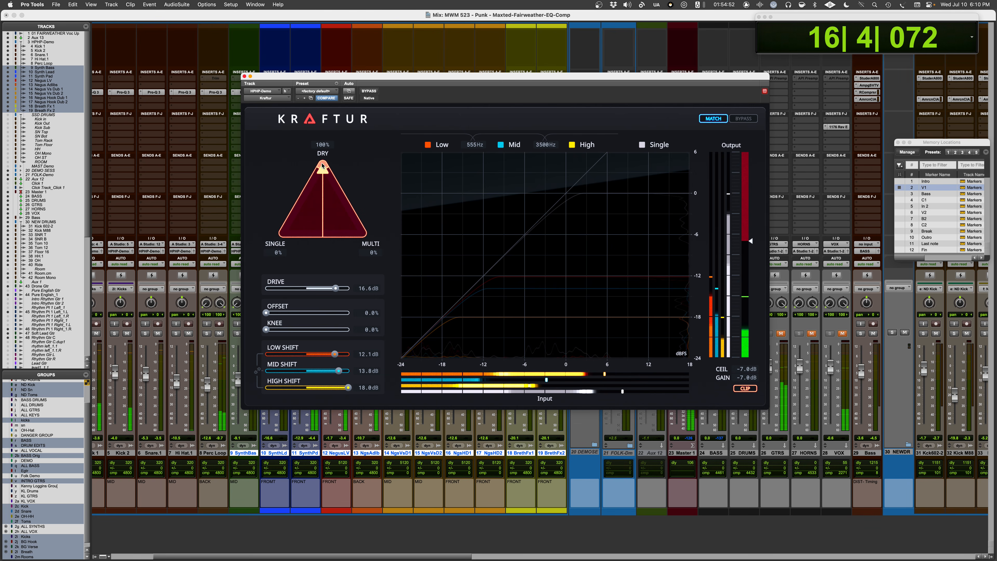
pyautogui.moveTo(322, 164); pyautogui.dragTo(335, 221)
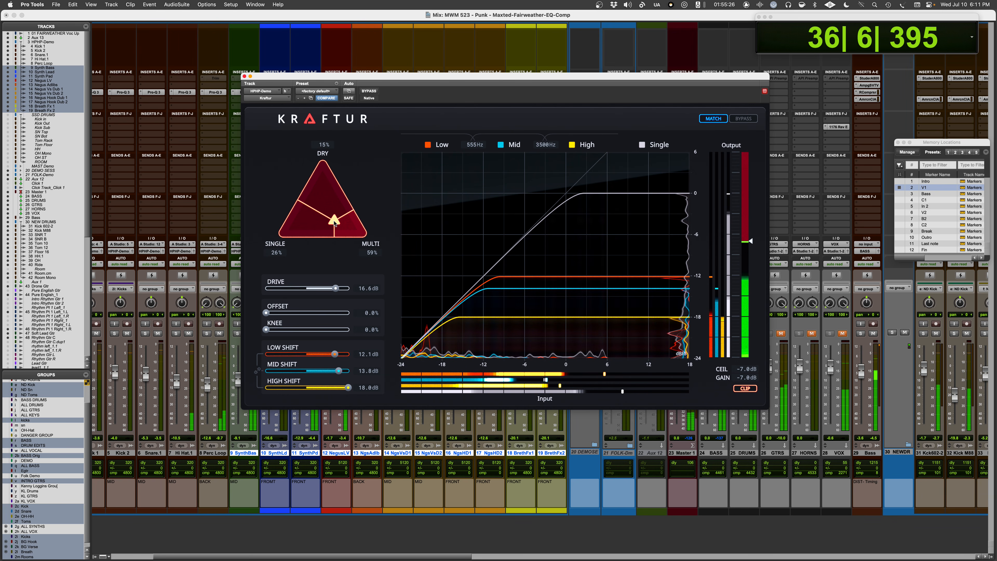
pyautogui.click(750, 117)
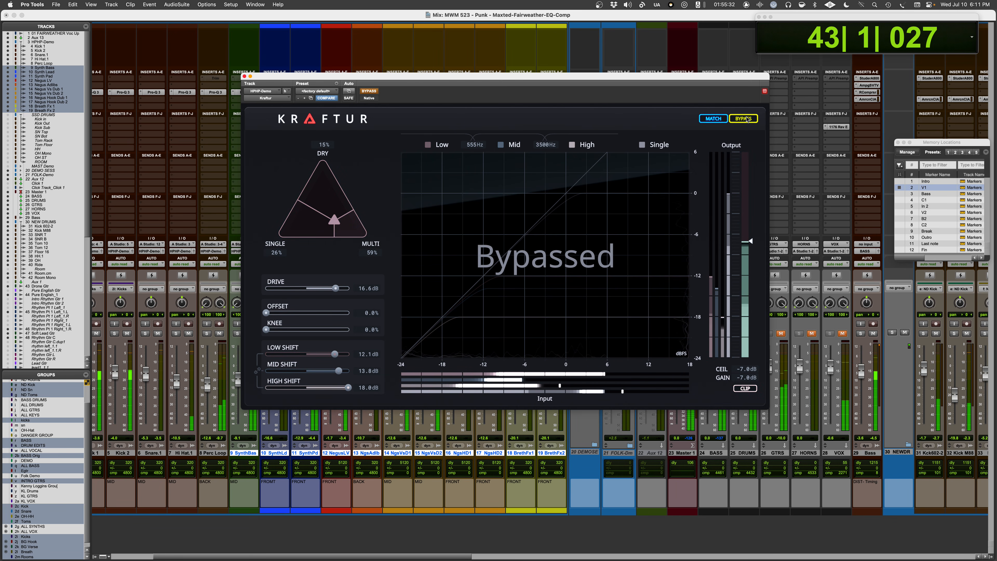
pyautogui.click(746, 119)
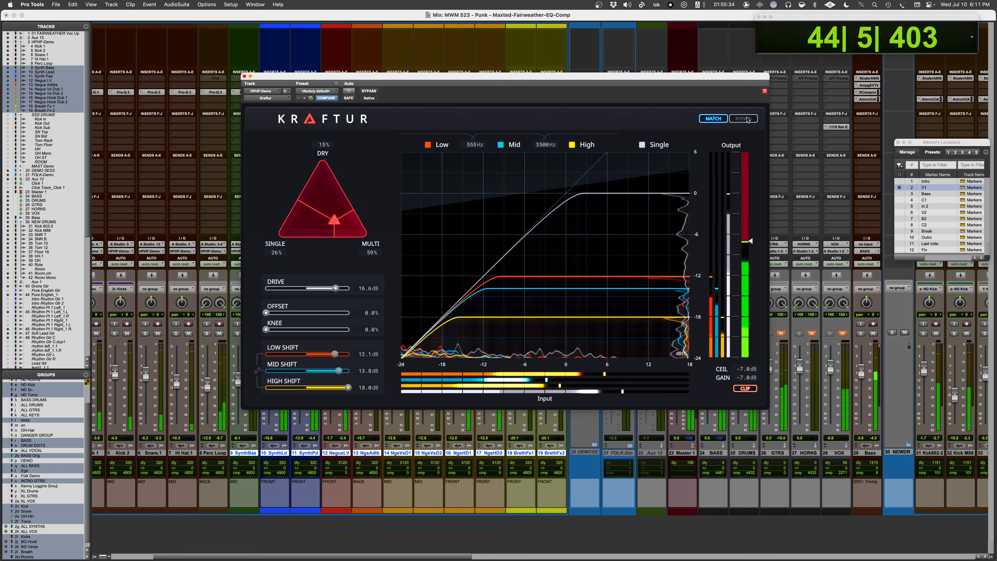
# Step: Lower the low shift to 10.2 dB and set the blend to 25% dry, 28% single and 47% multi during playback
pyautogui.moveTo(337, 226); pyautogui.dragTo(336, 227)
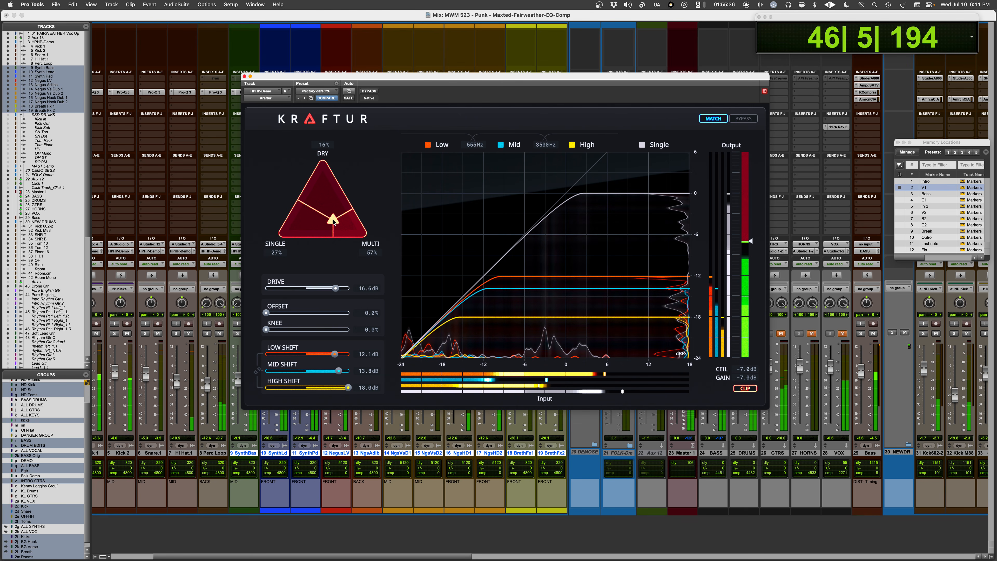
pyautogui.moveTo(334, 353); pyautogui.dragTo(331, 355)
pyautogui.moveTo(333, 219); pyautogui.dragTo(331, 217)
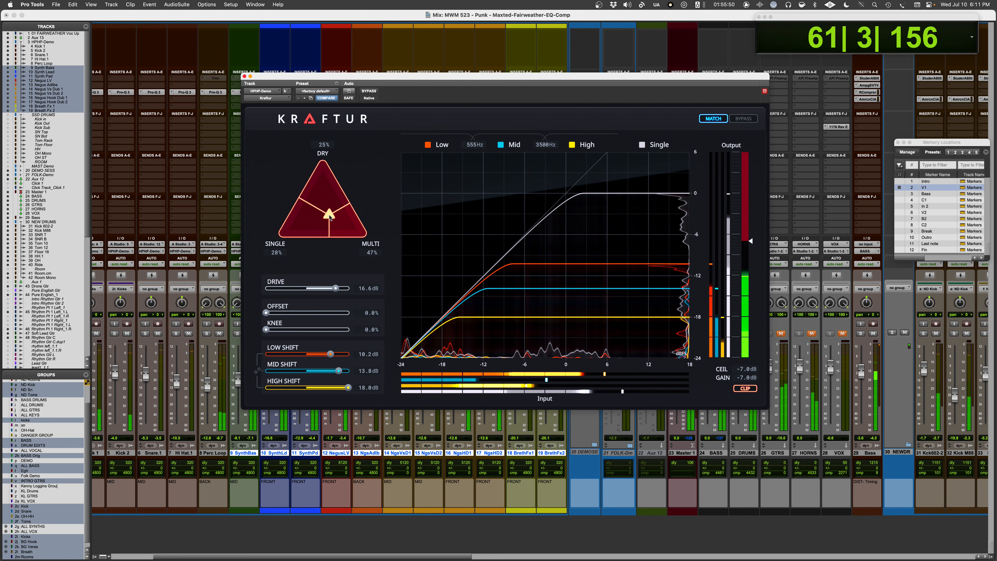
# Step: Bypass the plug-in to hear the unprocessed mix, stop playback, and re-enable the plug-in
pyautogui.click(743, 119)
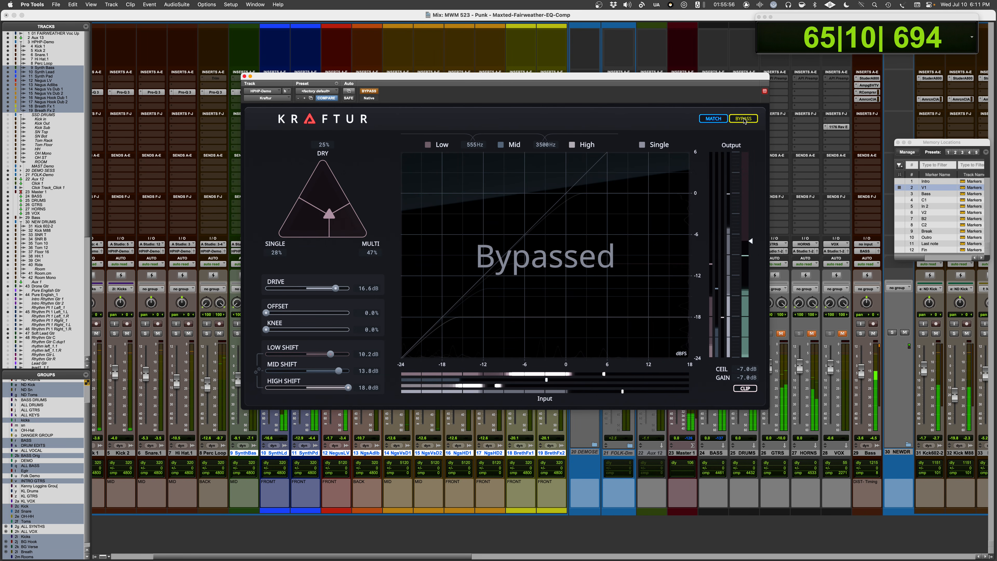
pyautogui.press('space')
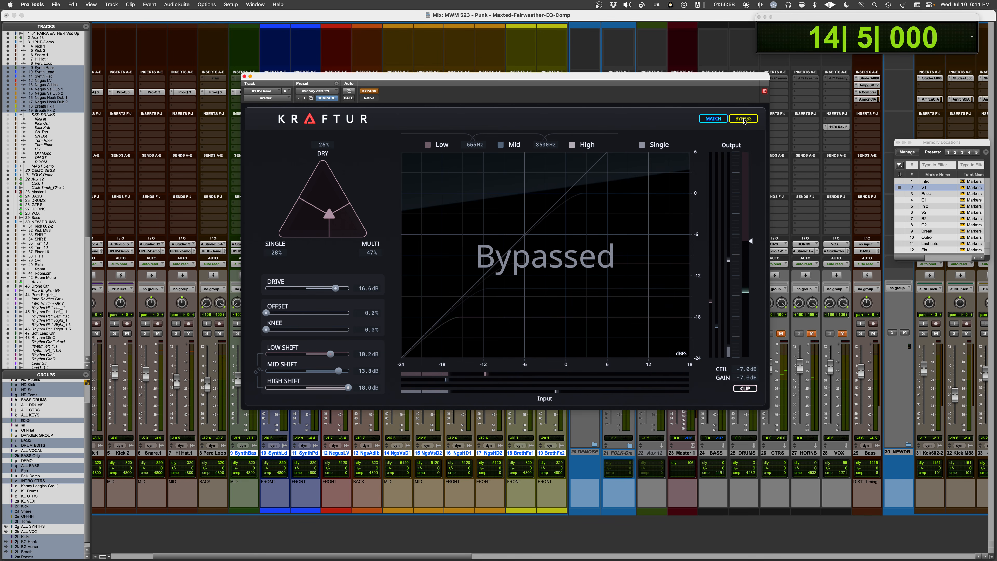
pyautogui.click(743, 118)
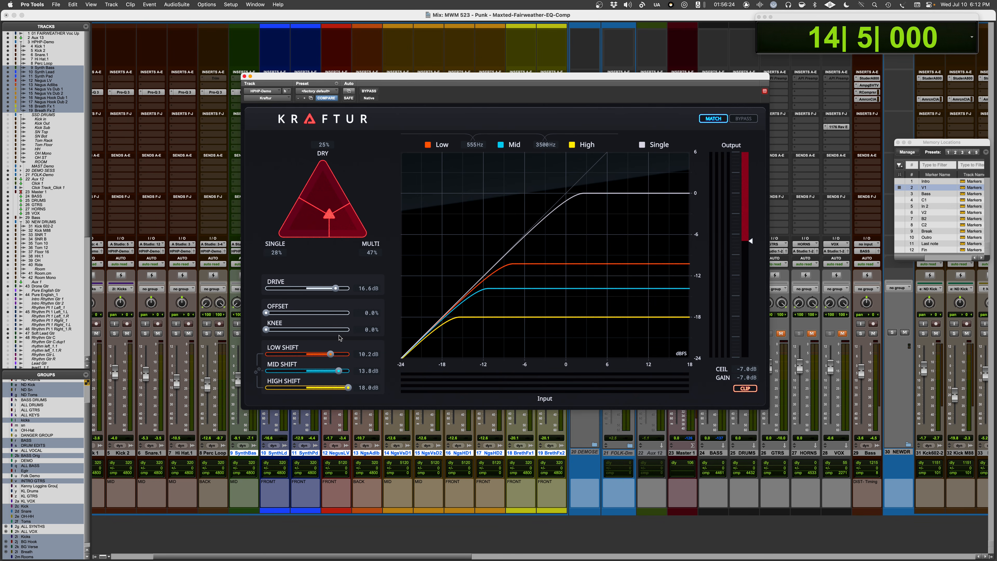
# Step: Raise the knee to 91.7% and reset it to 0%, then do the same with the offset at 94.3%
pyautogui.moveTo(266, 330); pyautogui.dragTo(342, 333)
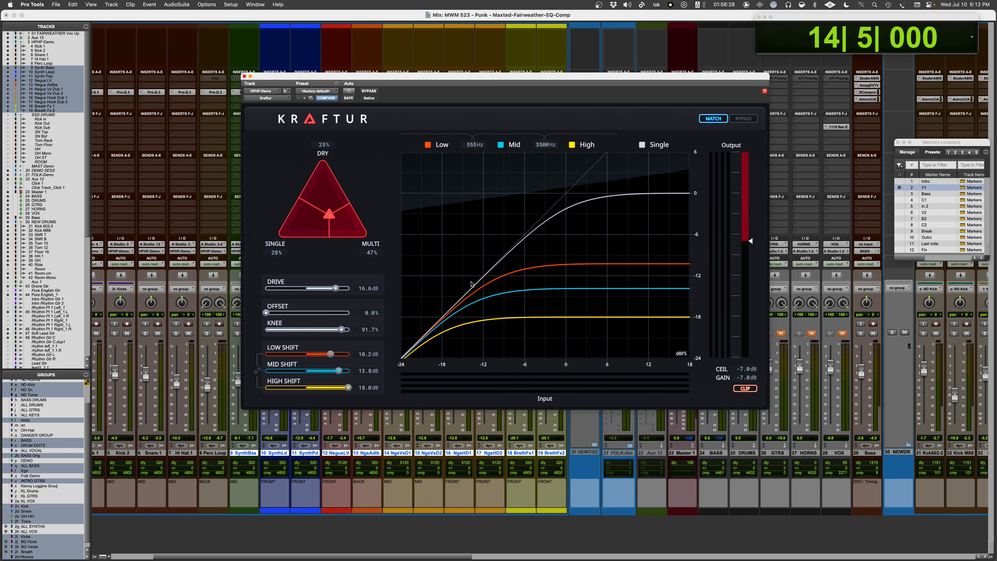
pyautogui.keyDown('alt'); pyautogui.click(342, 331); pyautogui.keyUp('alt')
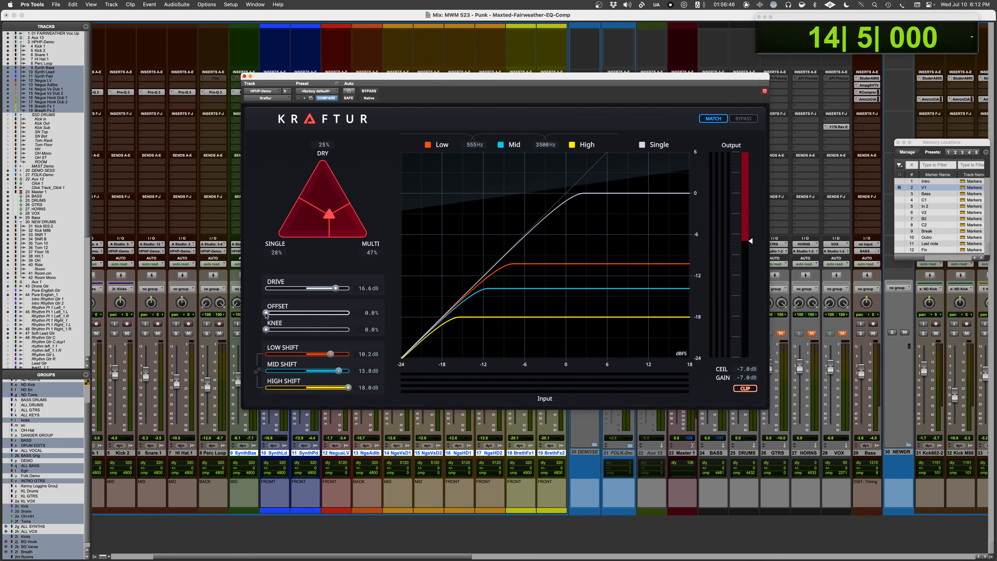
pyautogui.moveTo(266, 313); pyautogui.dragTo(344, 313)
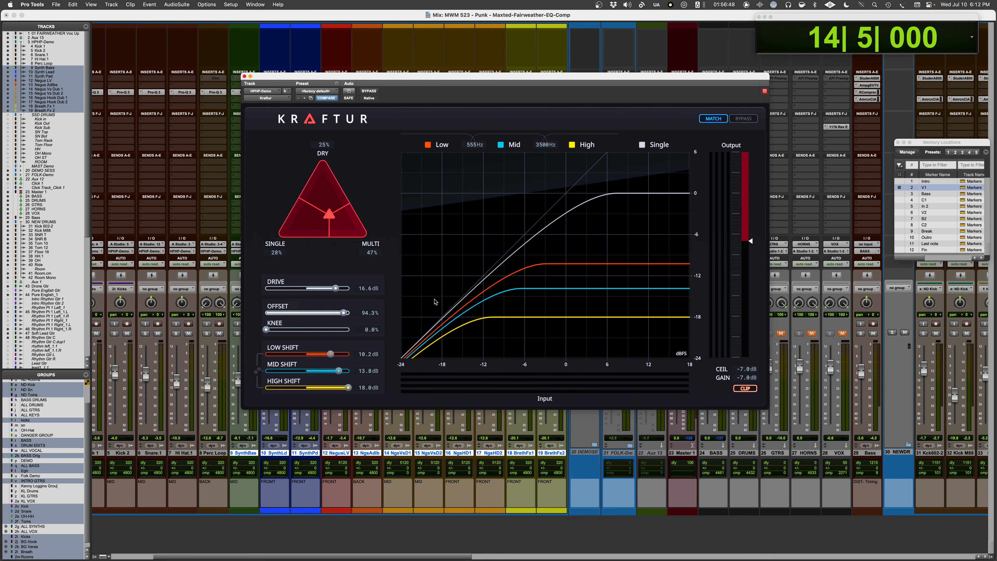
pyautogui.keyDown('alt'); pyautogui.click(345, 313); pyautogui.keyUp('alt')
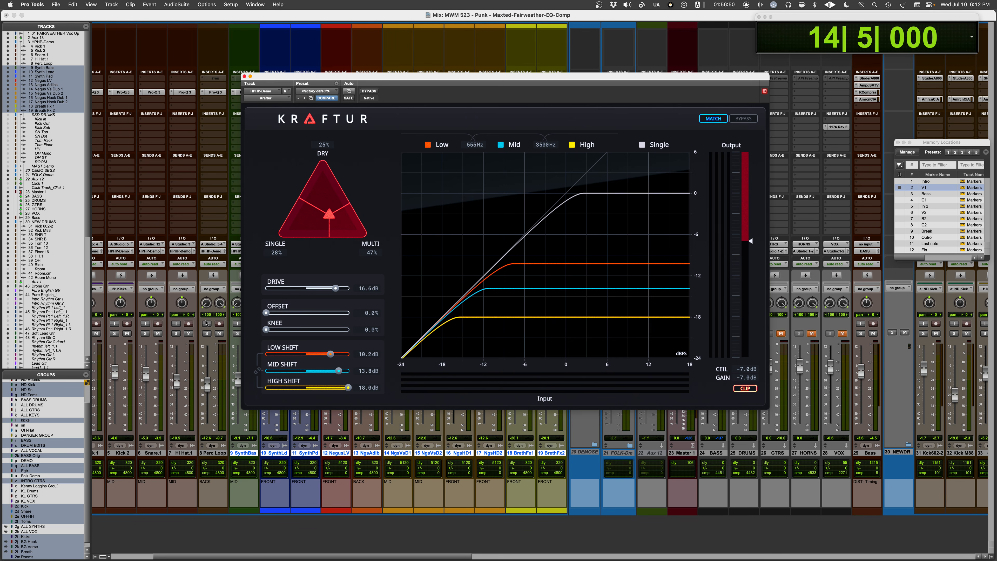
# Step: Raise the knee to about 83% and reset it, then sweep the offset to 100% and back to 0%
pyautogui.moveTo(265, 330); pyautogui.dragTo(329, 331)
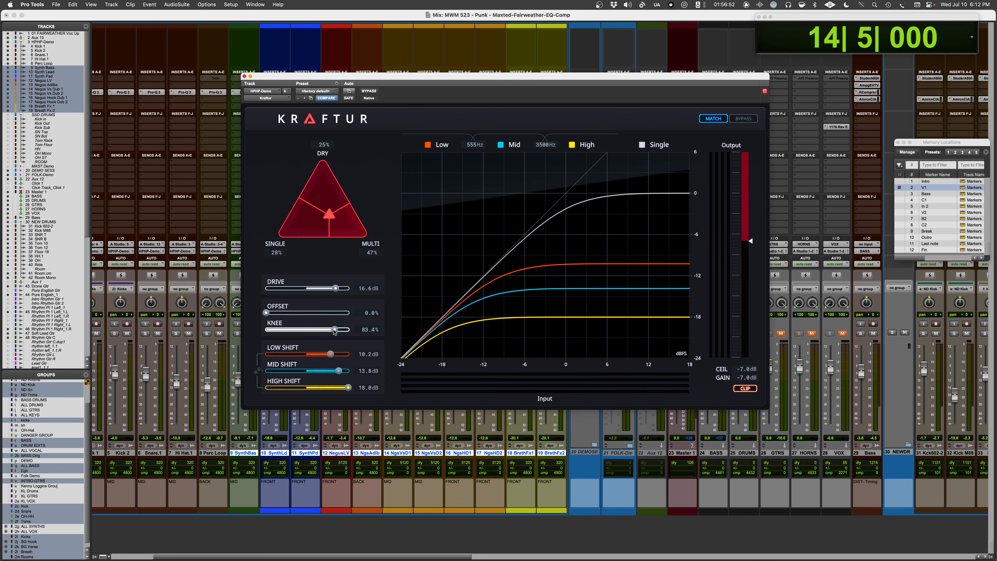
pyautogui.keyDown('alt'); pyautogui.click(330, 331); pyautogui.keyUp('alt')
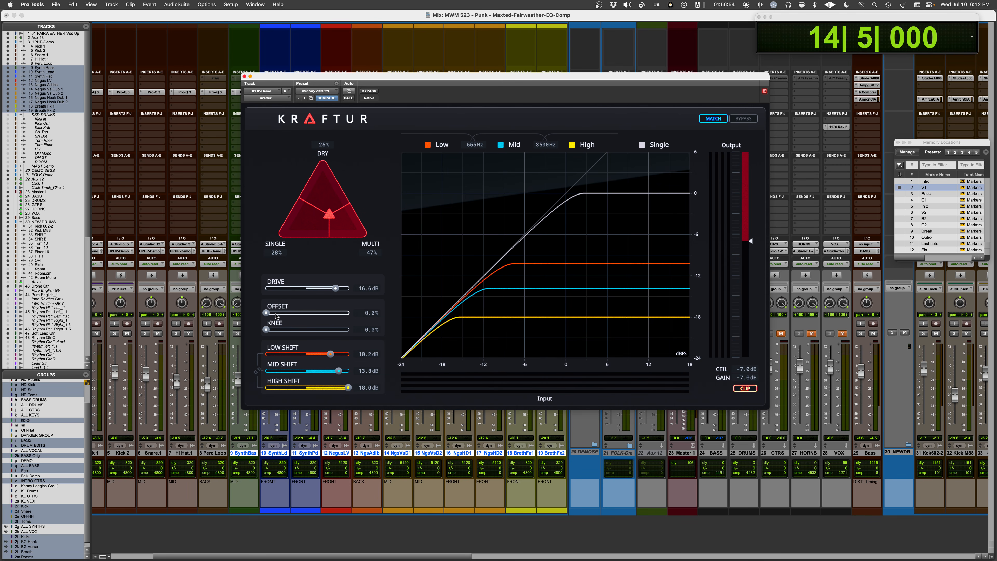
pyautogui.moveTo(267, 314); pyautogui.dragTo(380, 332)
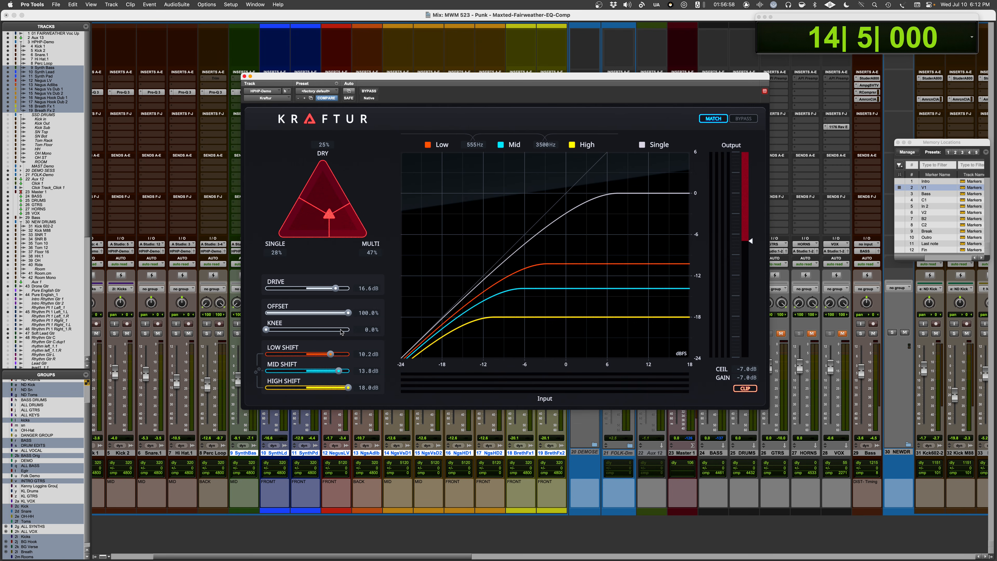
pyautogui.moveTo(349, 315); pyautogui.dragTo(241, 329)
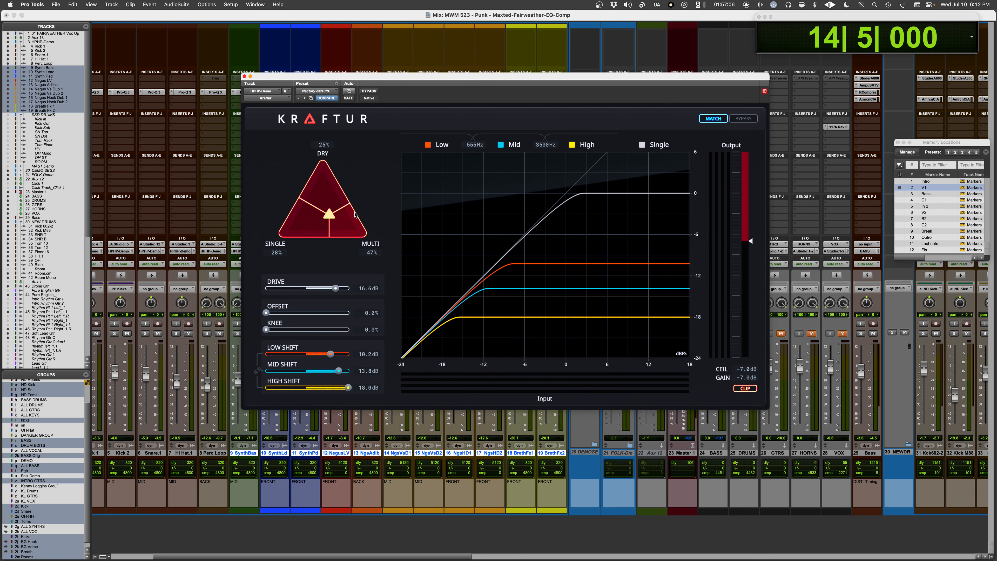
# Step: Set the blend to 100% multi and raise the knee to 100% during playback
pyautogui.moveTo(329, 215); pyautogui.dragTo(399, 265)
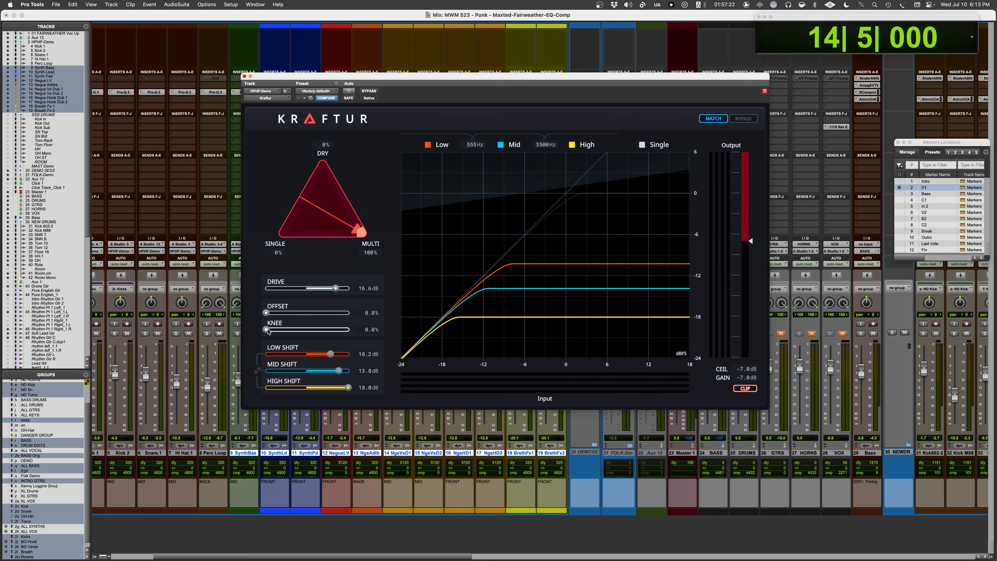
pyautogui.press('space')
pyautogui.moveTo(267, 331); pyautogui.dragTo(309, 331)
pyautogui.moveTo(314, 330); pyautogui.dragTo(351, 333)
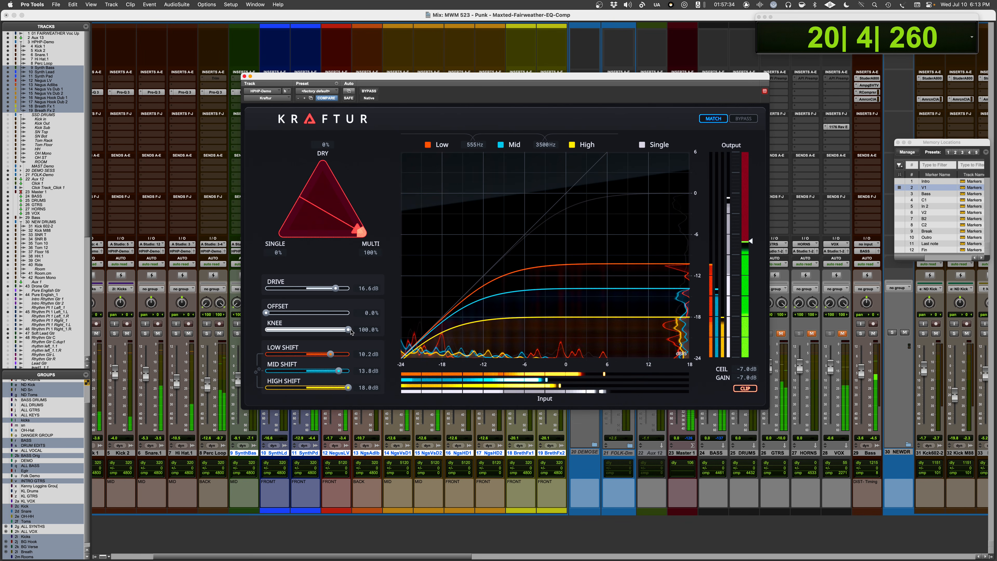
# Step: Try 100% offset with 0% knee and 24.0% offset with 100% knee, then set the offset to 55.3% and the knee to 61.5%
pyautogui.moveTo(350, 331)
pyautogui.mouseDown()
pyautogui.moveTo(266, 330)
pyautogui.moveTo(297, 313)
pyautogui.moveTo(356, 313)
pyautogui.mouseUp()
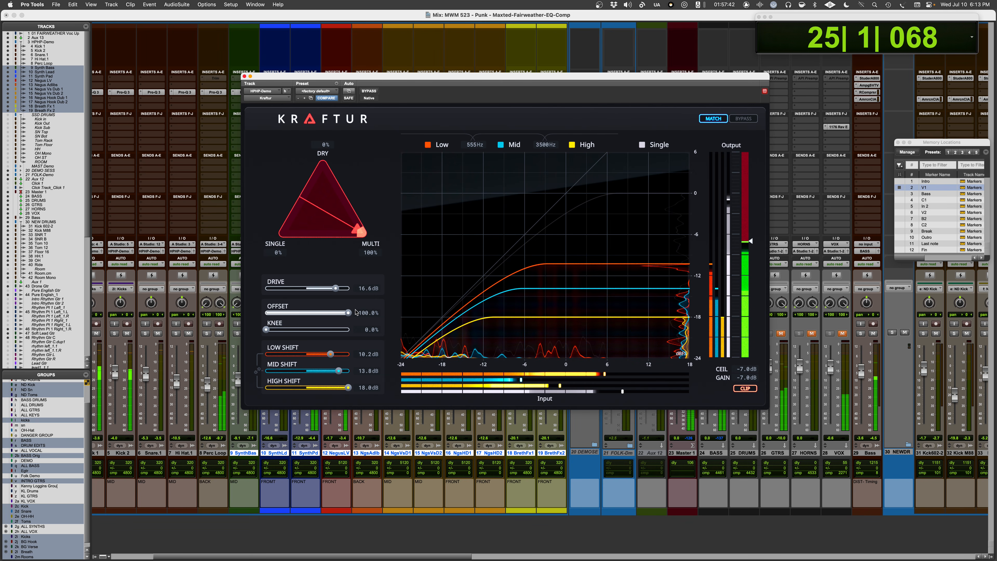
pyautogui.moveTo(348, 313)
pyautogui.mouseDown()
pyautogui.moveTo(265, 313)
pyautogui.moveTo(349, 330)
pyautogui.mouseUp()
pyautogui.moveTo(266, 312); pyautogui.dragTo(286, 314)
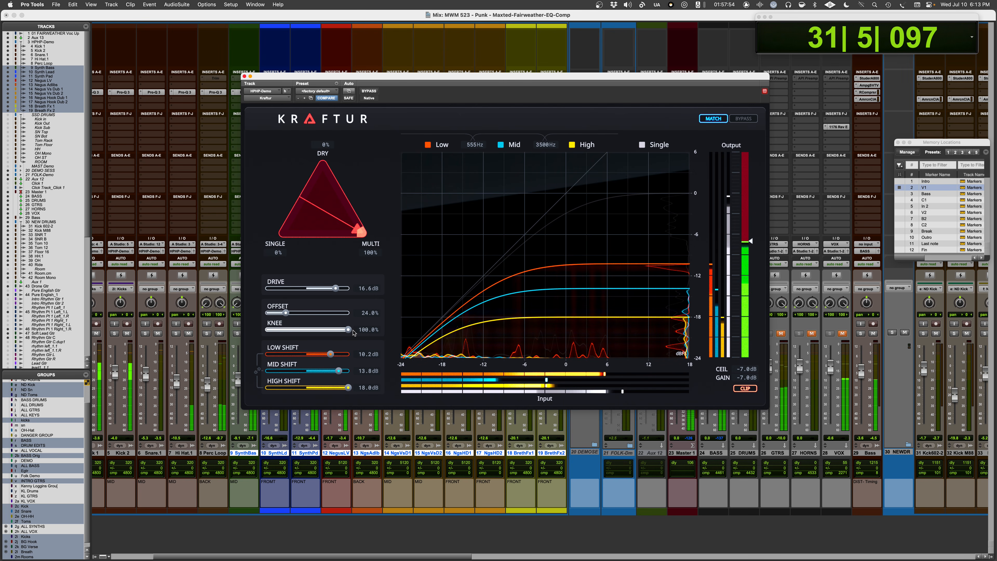
pyautogui.moveTo(347, 329); pyautogui.dragTo(311, 314)
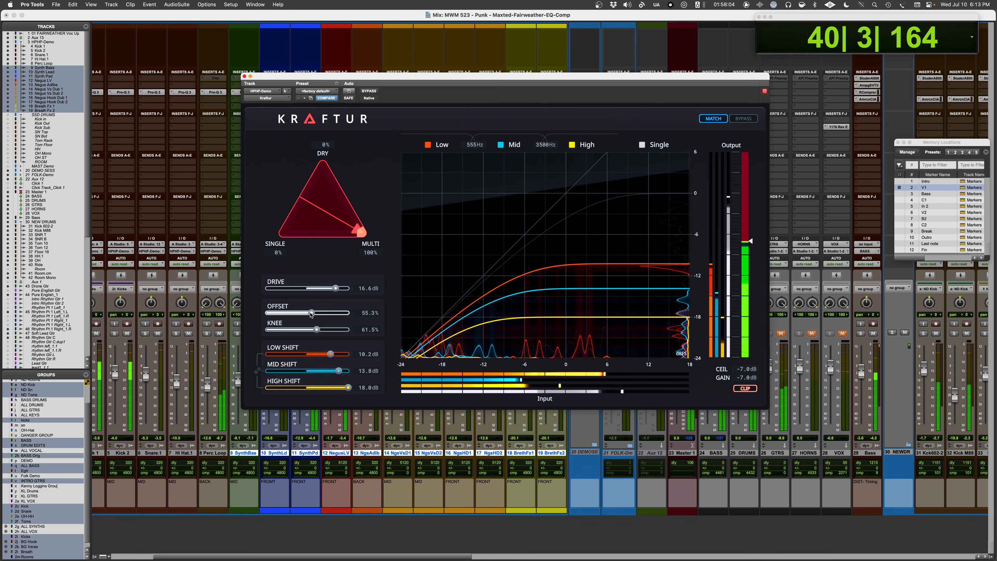
# Step: Set the blend to 100% single, then try 0% offset with 100% knee and 100% offset with 0% knee
pyautogui.moveTo(358, 231); pyautogui.dragTo(240, 238)
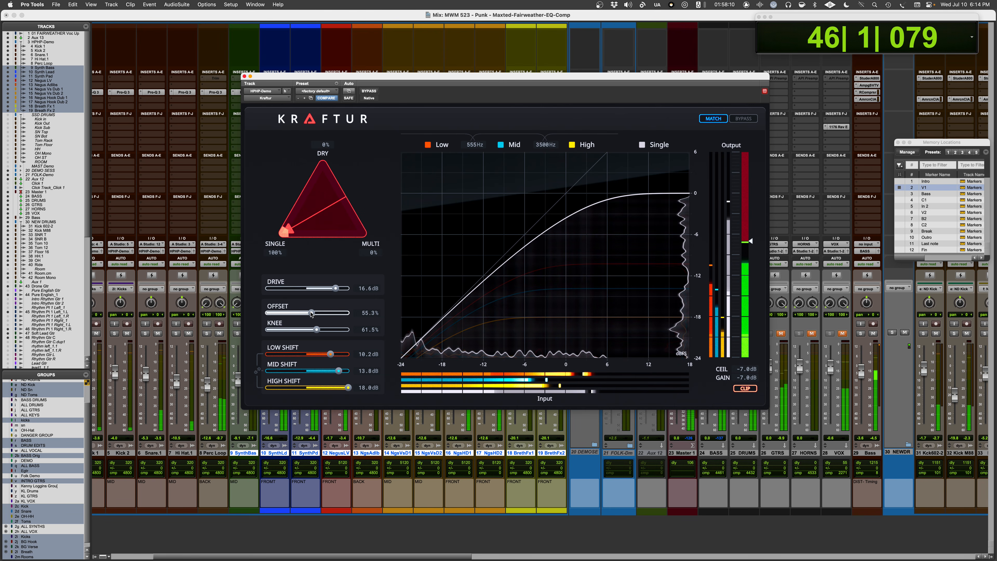
pyautogui.moveTo(311, 313); pyautogui.dragTo(231, 316)
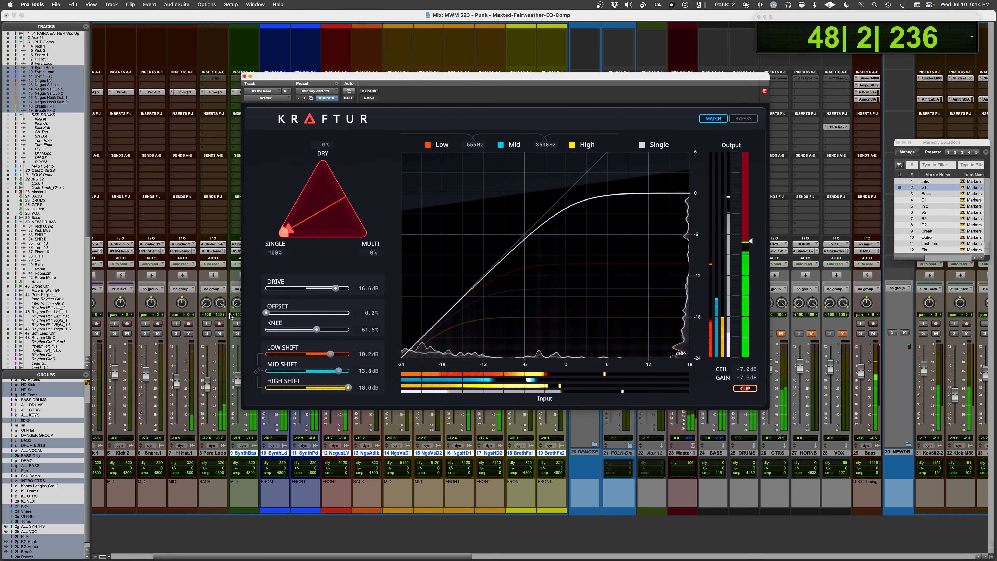
pyautogui.moveTo(316, 329); pyautogui.dragTo(381, 334)
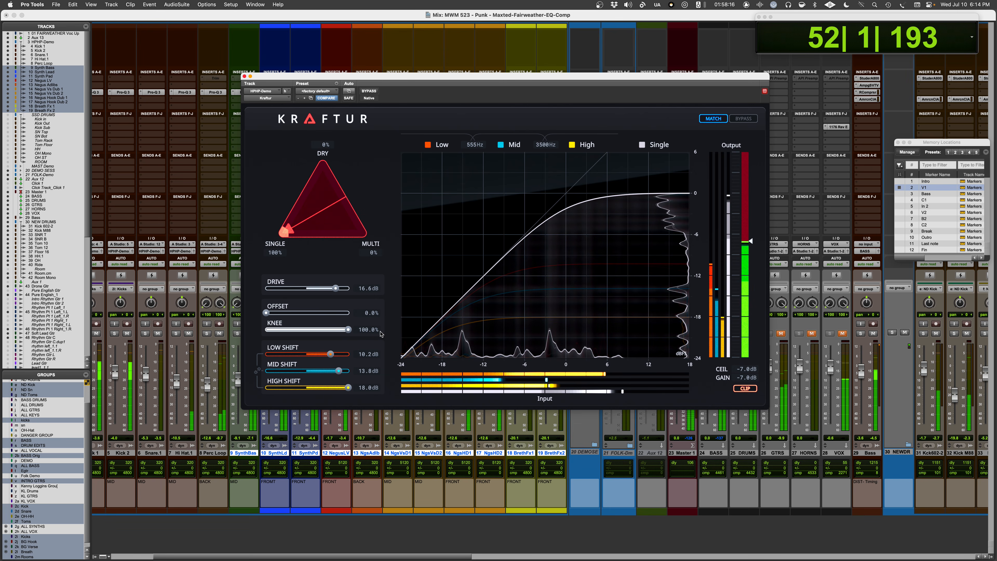
pyautogui.moveTo(380, 334)
pyautogui.mouseDown()
pyautogui.moveTo(249, 332)
pyautogui.moveTo(378, 315)
pyautogui.mouseUp()
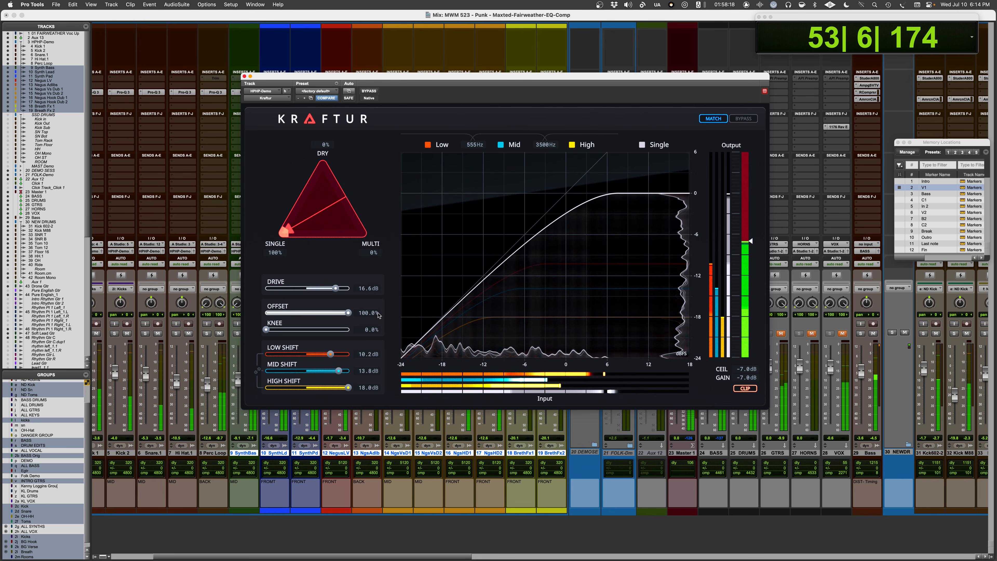
# Step: Set the knee to 70.1% and the offset to 53.4%, and stop playback
pyautogui.moveTo(267, 330); pyautogui.dragTo(316, 332)
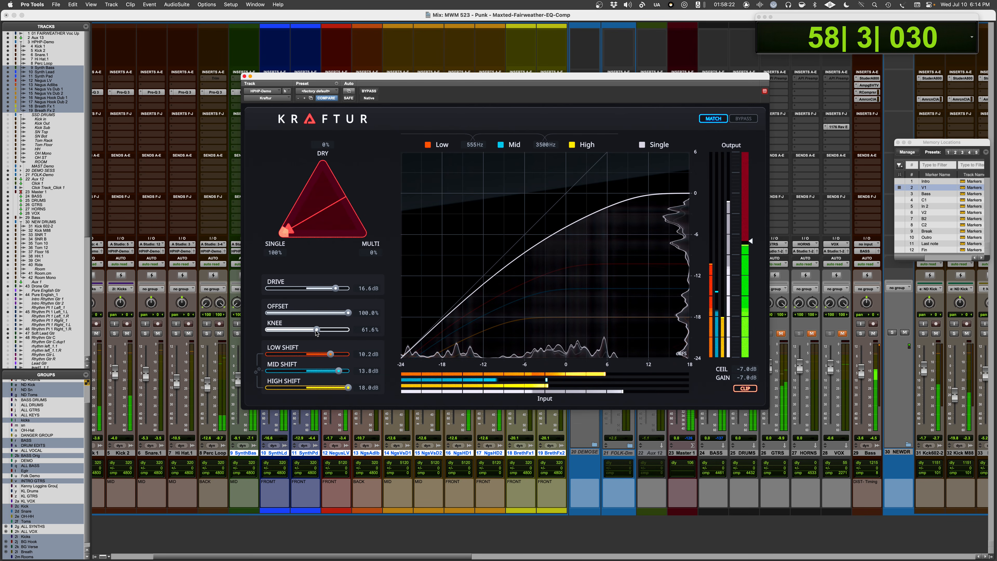
pyautogui.moveTo(317, 332)
pyautogui.mouseDown()
pyautogui.moveTo(327, 331)
pyautogui.moveTo(311, 314)
pyautogui.moveTo(324, 332)
pyautogui.mouseUp()
pyautogui.press('space')
# Step: Set the blend to 100% multi, then fine-tune the knee to 72.8% and the offset to 52.2% during playback
pyautogui.moveTo(286, 232); pyautogui.dragTo(414, 238)
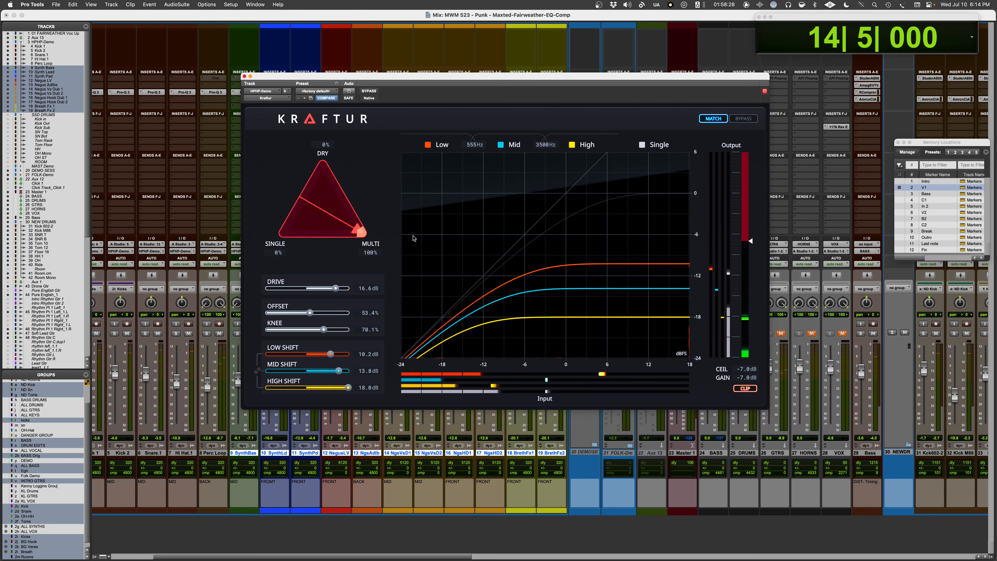
pyautogui.click(309, 313)
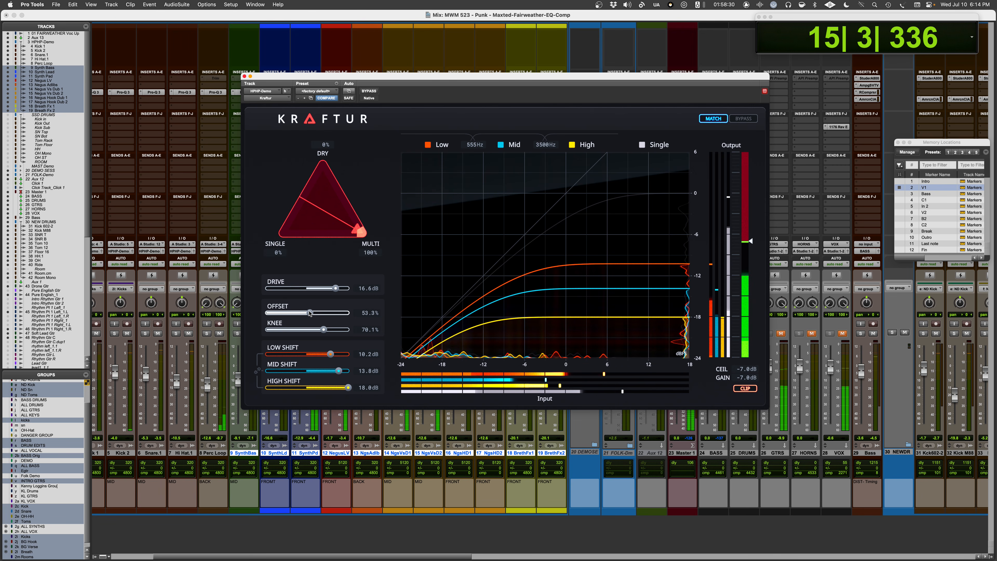
pyautogui.moveTo(324, 330); pyautogui.dragTo(309, 312)
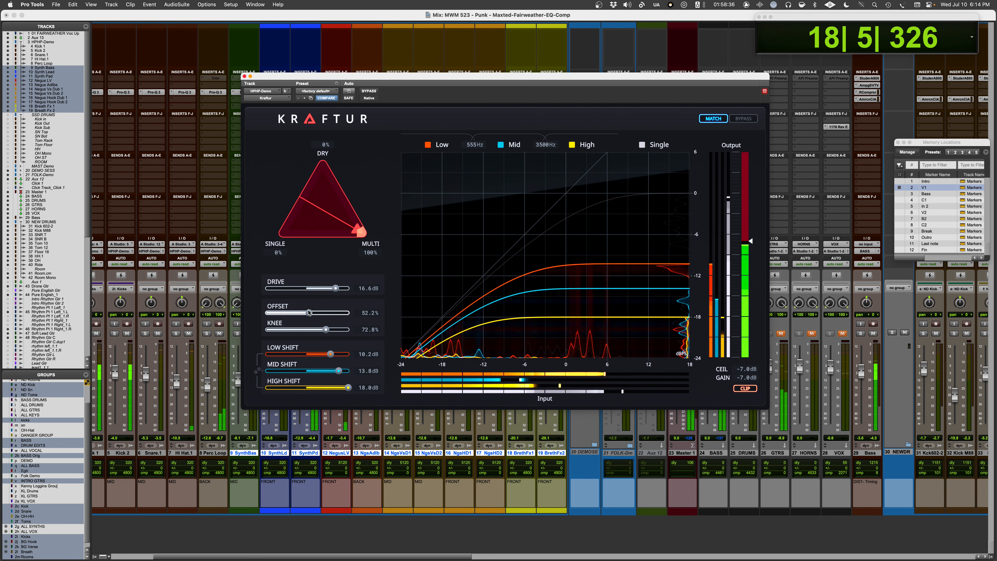
# Step: Set the blend to 15% dry, 28% single and 57% multi, and raise the offset to 59.2%
pyautogui.moveTo(358, 231); pyautogui.dragTo(333, 222)
pyautogui.moveTo(309, 313); pyautogui.dragTo(314, 314)
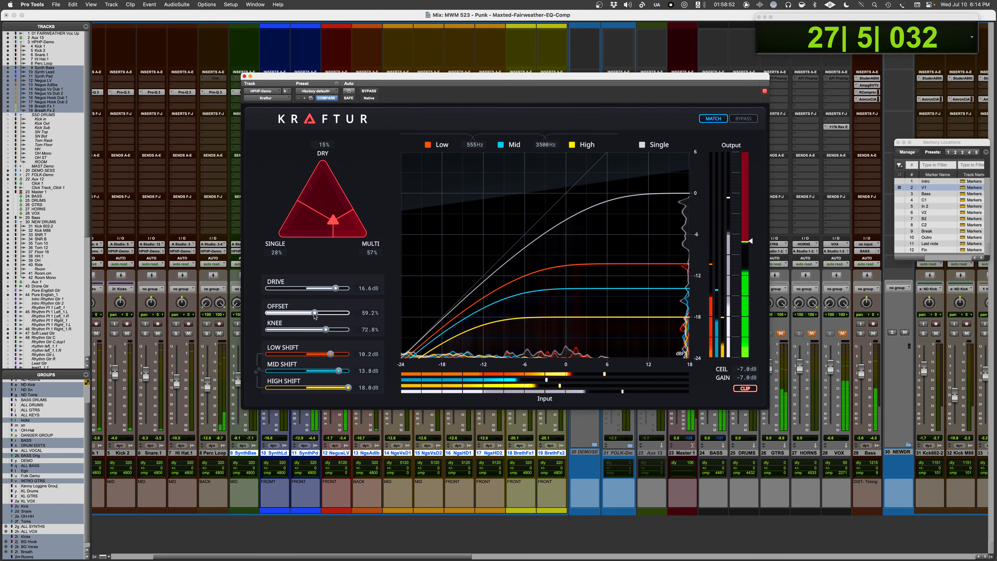
# Step: Compare the processed mix with the bypassed signal, turn the effect back on and stop playback
pyautogui.click(744, 118)
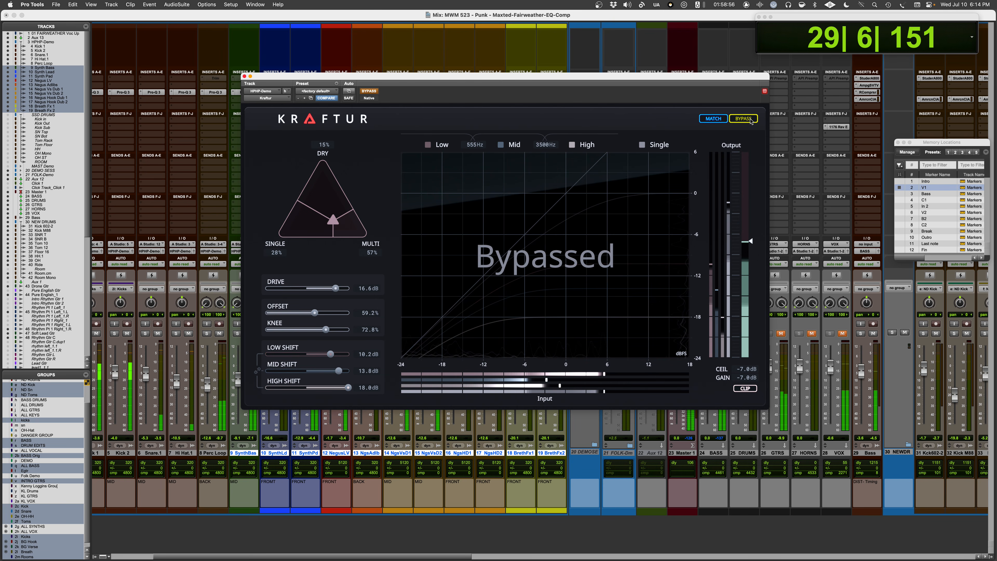
pyautogui.click(750, 119)
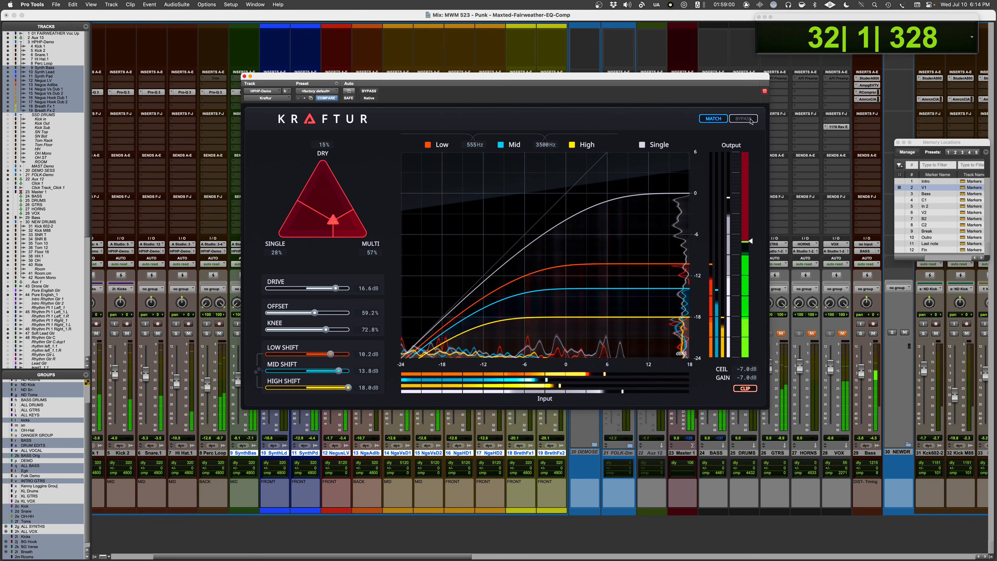
pyautogui.press('space')
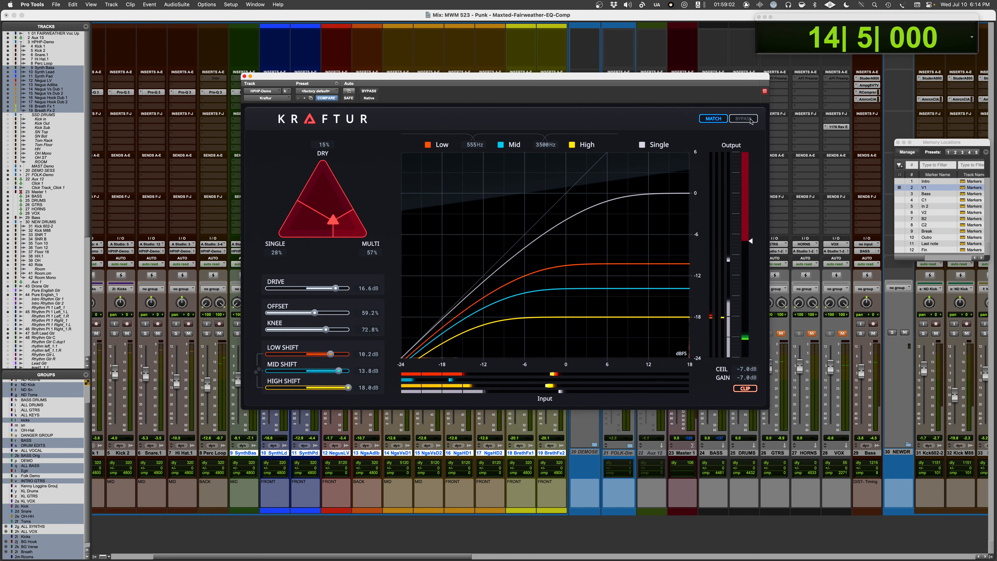